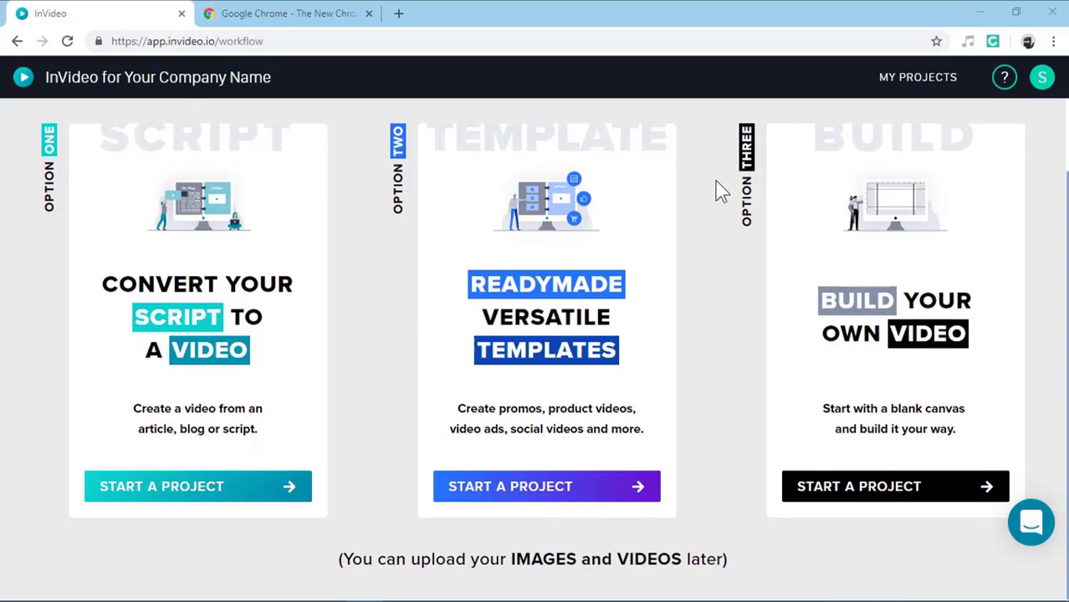
# Step: Start a build-your-own-video project from a blank canvas in the 16:9 dimension for YouTube and Facebook
pyautogui.scroll(2, 715, 181)
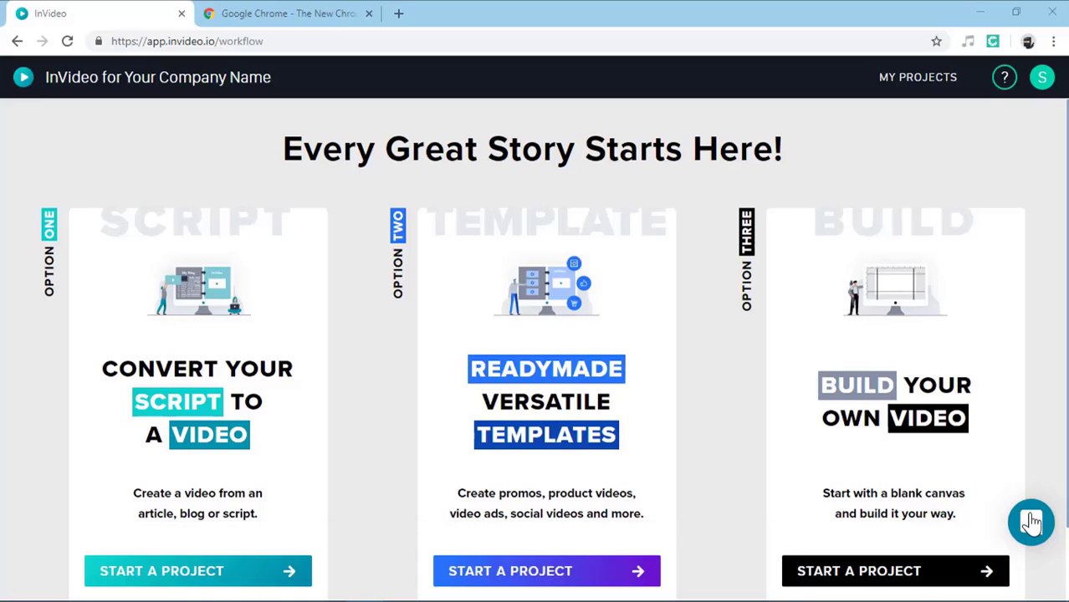
pyautogui.click(979, 430)
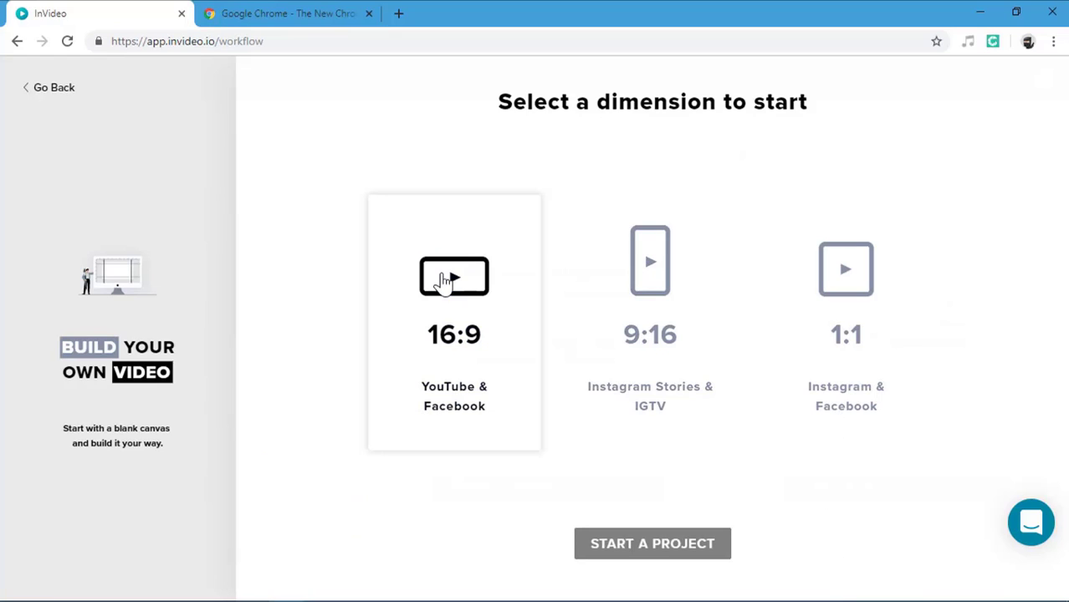
pyautogui.click(450, 280)
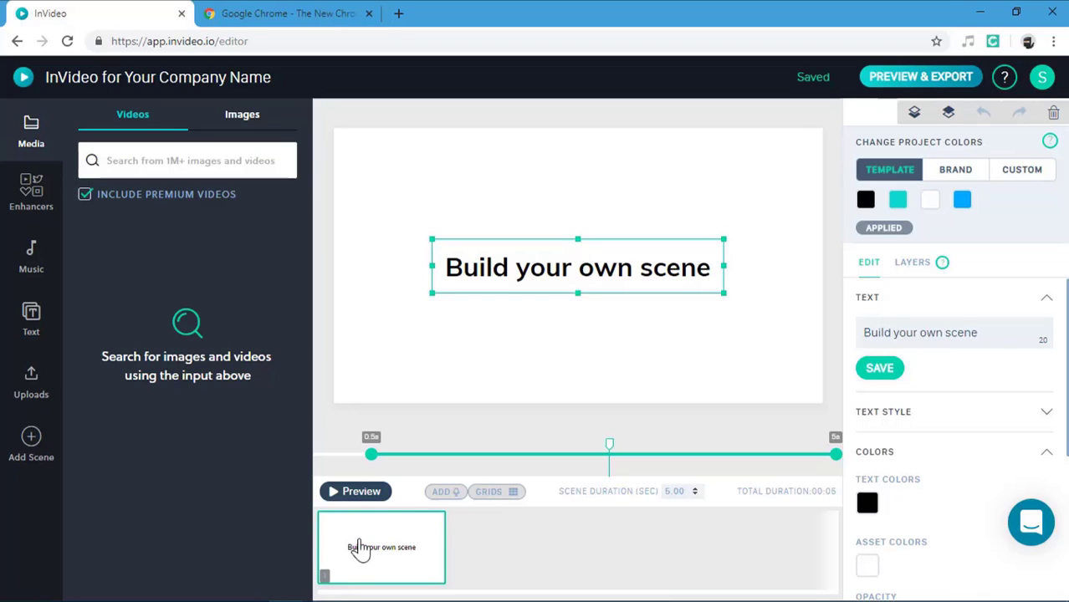
# Step: Add two new scenes with the first "Build your own scene" layout after the opening scene
pyautogui.click(32, 450)
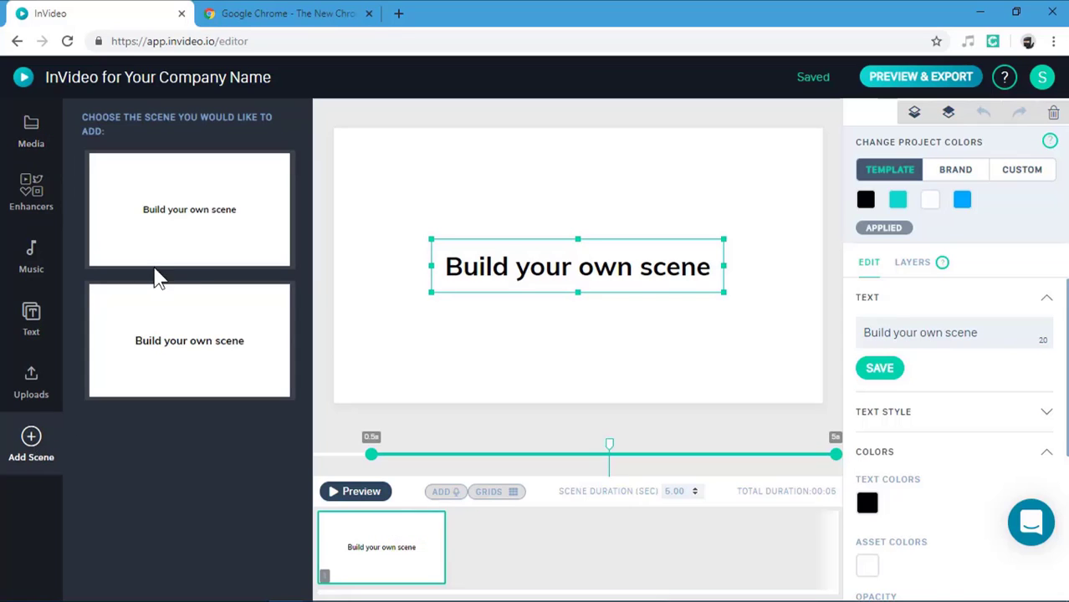
pyautogui.click(177, 226)
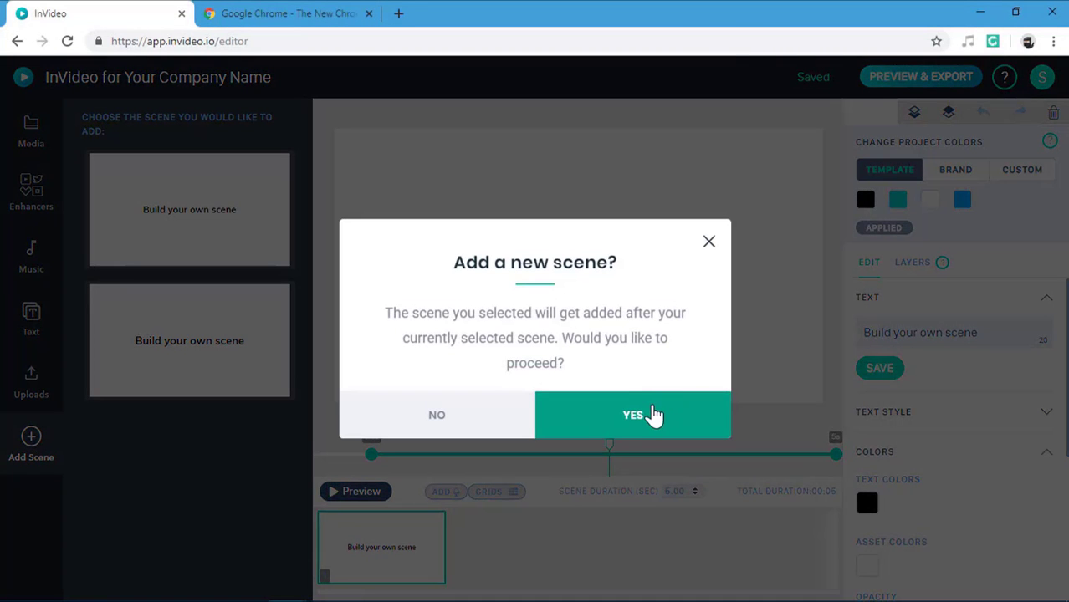
pyautogui.click(654, 416)
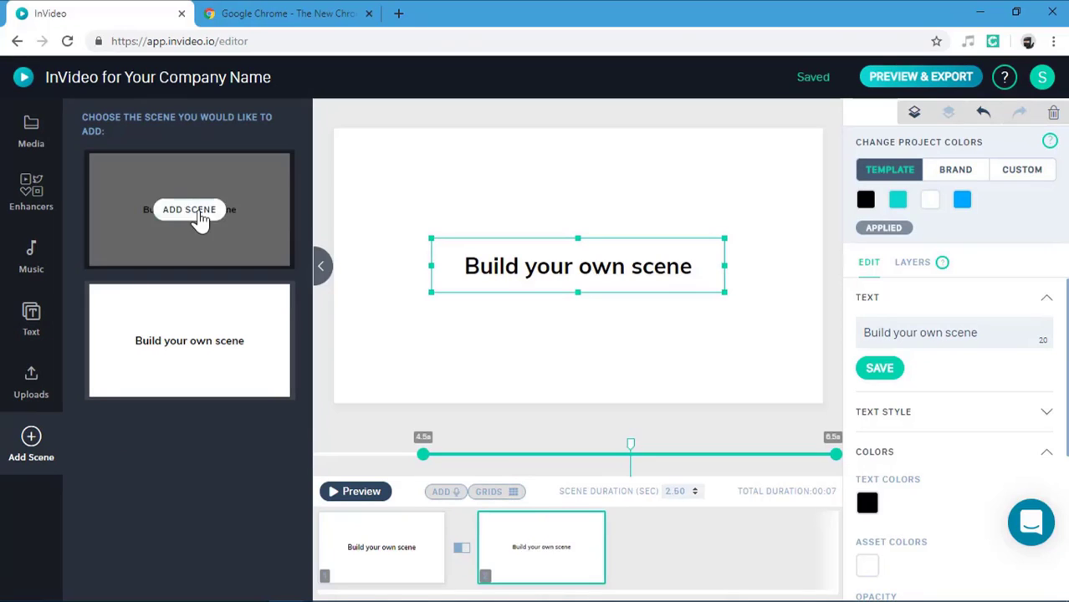
pyautogui.click(191, 209)
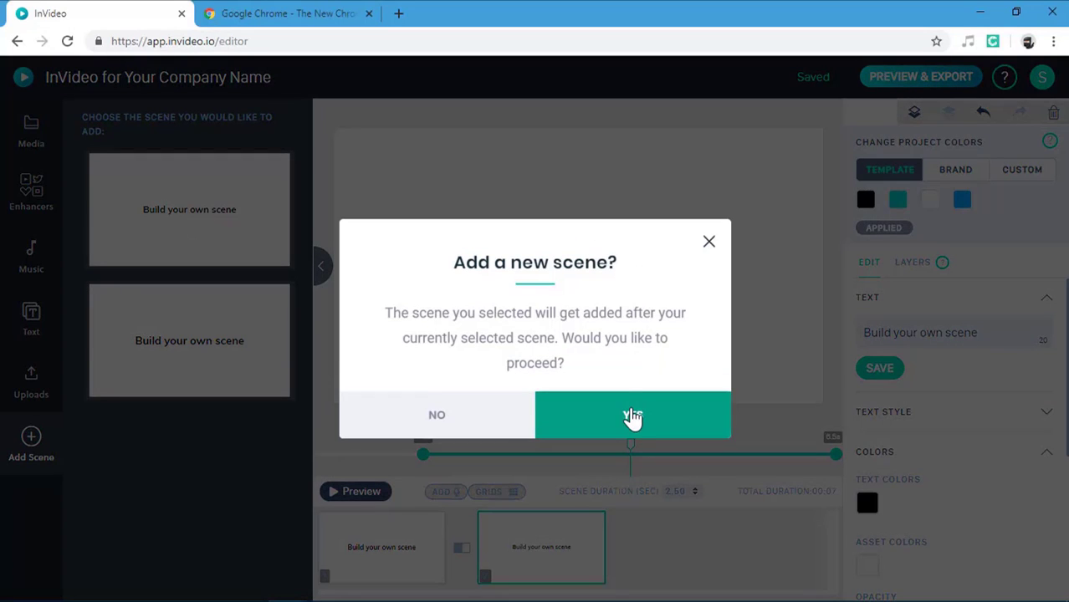
pyautogui.click(634, 418)
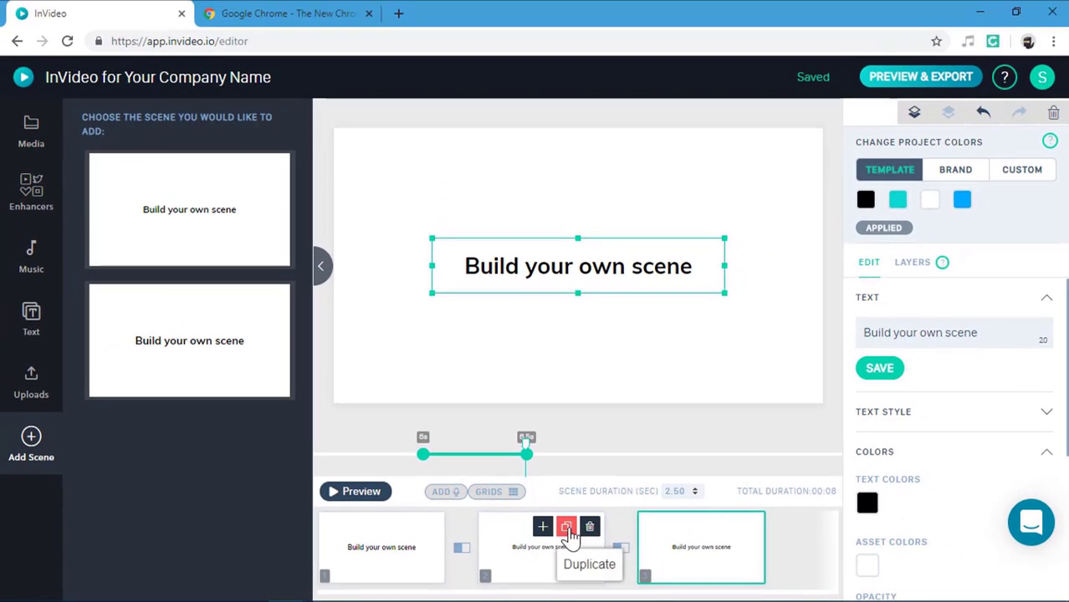
# Step: Replace the first scene's text with an introduction reading "My name is" followed by the presenter's first name
pyautogui.click(371, 567)
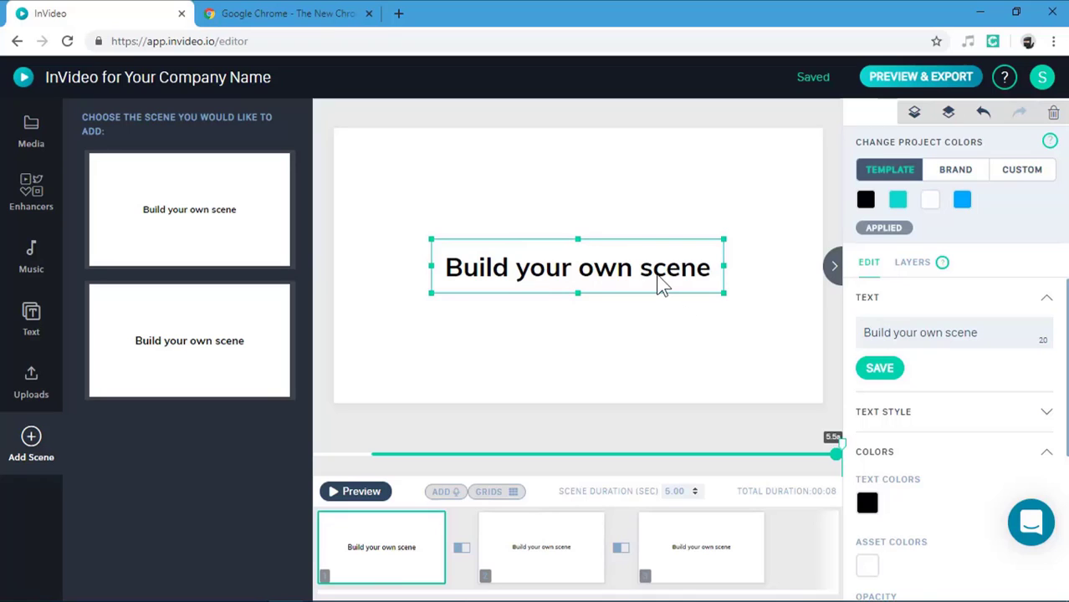
pyautogui.doubleClick(657, 269)
pyautogui.click(1017, 337)
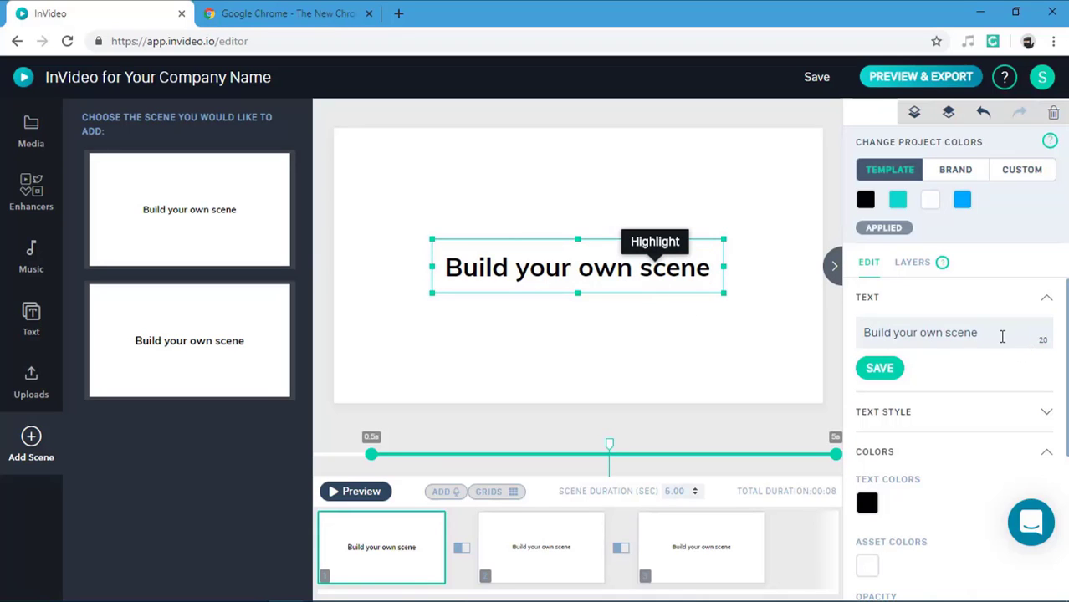
pyautogui.hotkey('ctrl', 'a')
pyautogui.press('BackSpace')
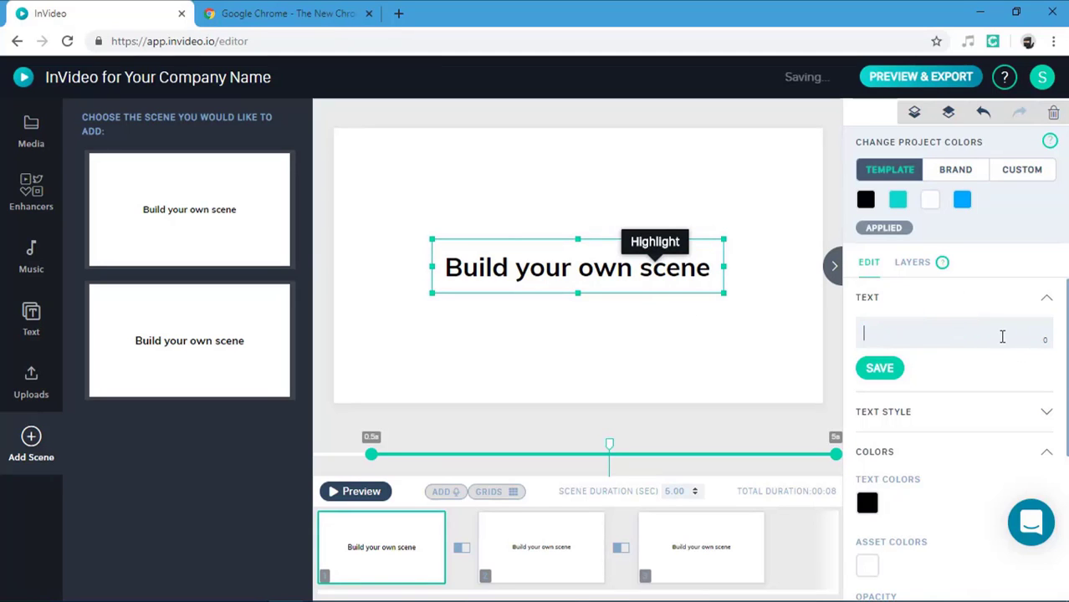
pyautogui.write('My name is shashank')
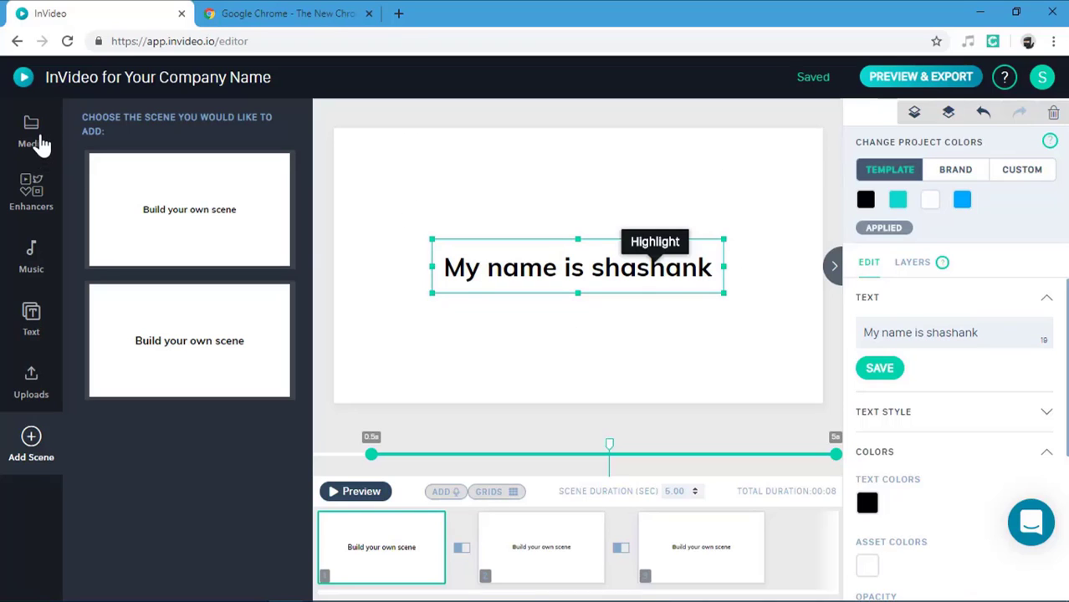
# Step: Search the image library for "dev" and place the photo of code on a laptop screen as the first scene's background
pyautogui.click(36, 136)
pyautogui.click(241, 115)
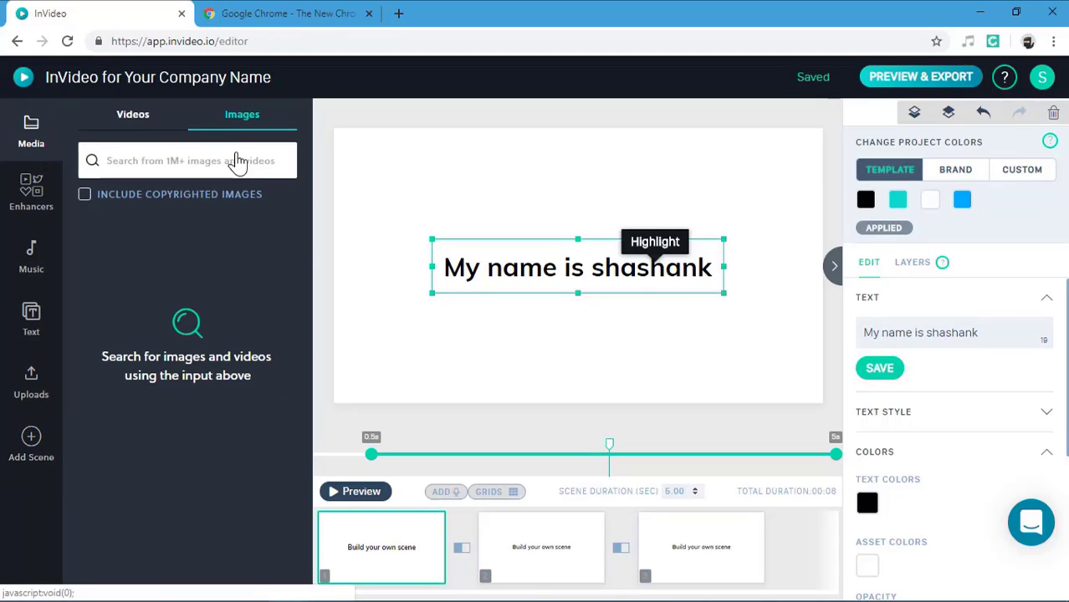
pyautogui.click(238, 155)
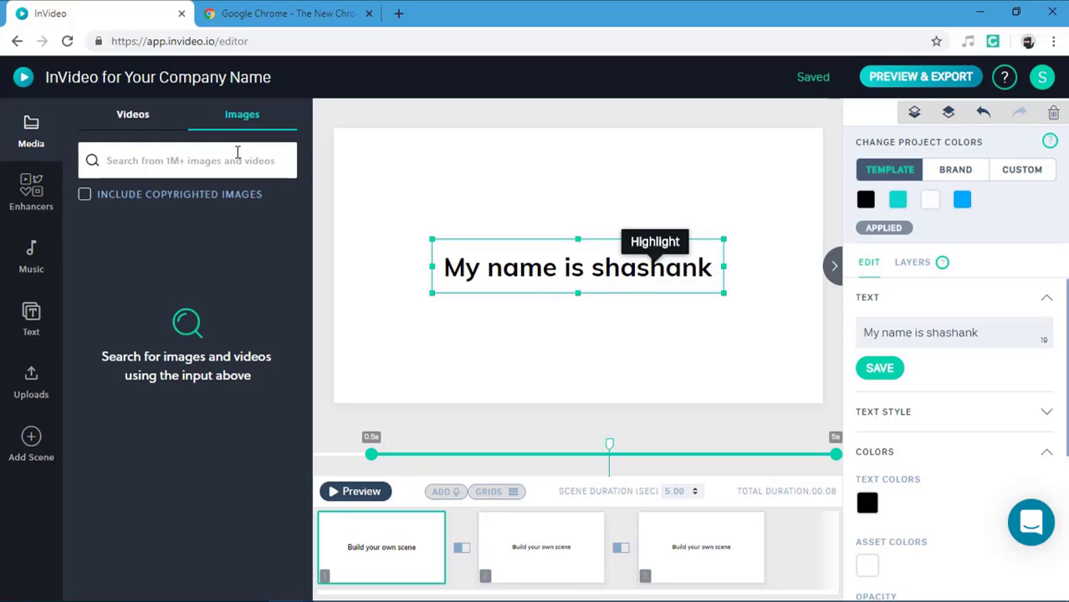
pyautogui.write('dev')
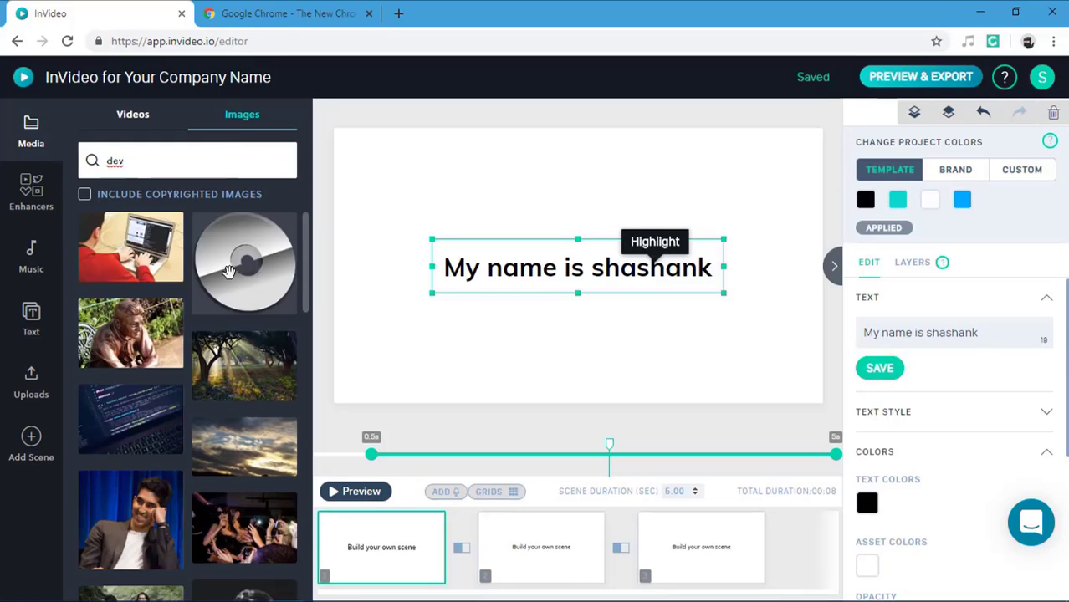
pyautogui.scroll(-2, 229, 274)
pyautogui.scroll(1, 114, 365)
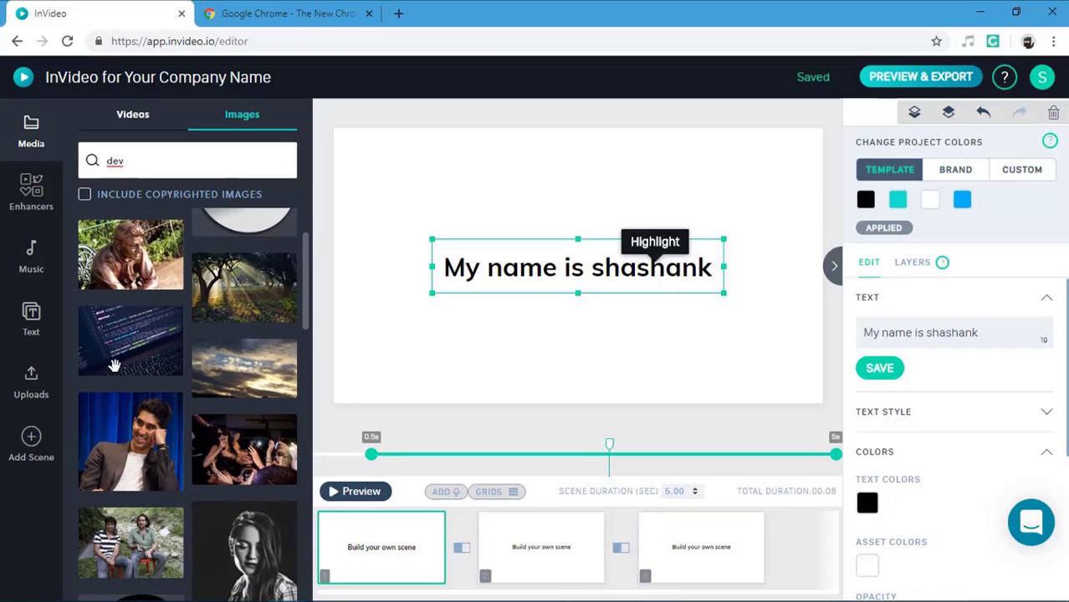
pyautogui.moveTo(122, 349); pyautogui.dragTo(401, 191)
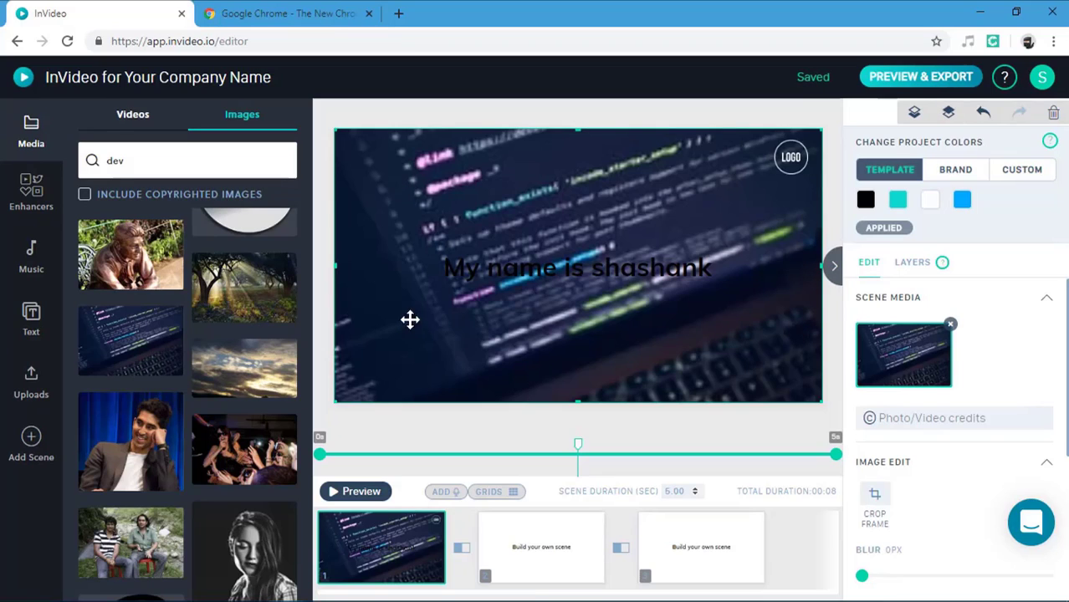
# Step: Remove the logo placeholder from the first scene
pyautogui.click(789, 158)
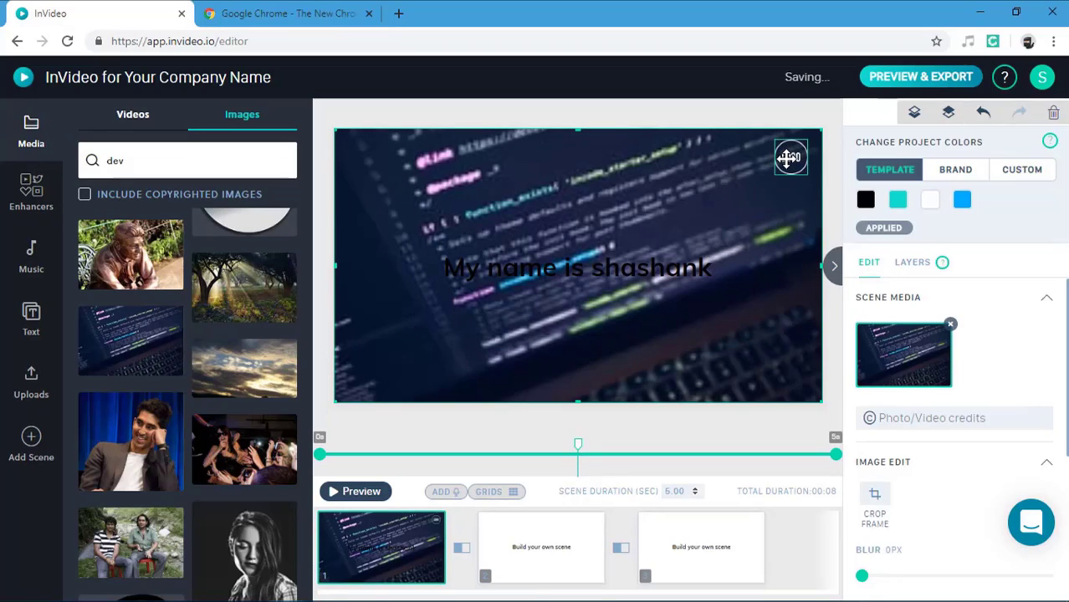
pyautogui.click(790, 158)
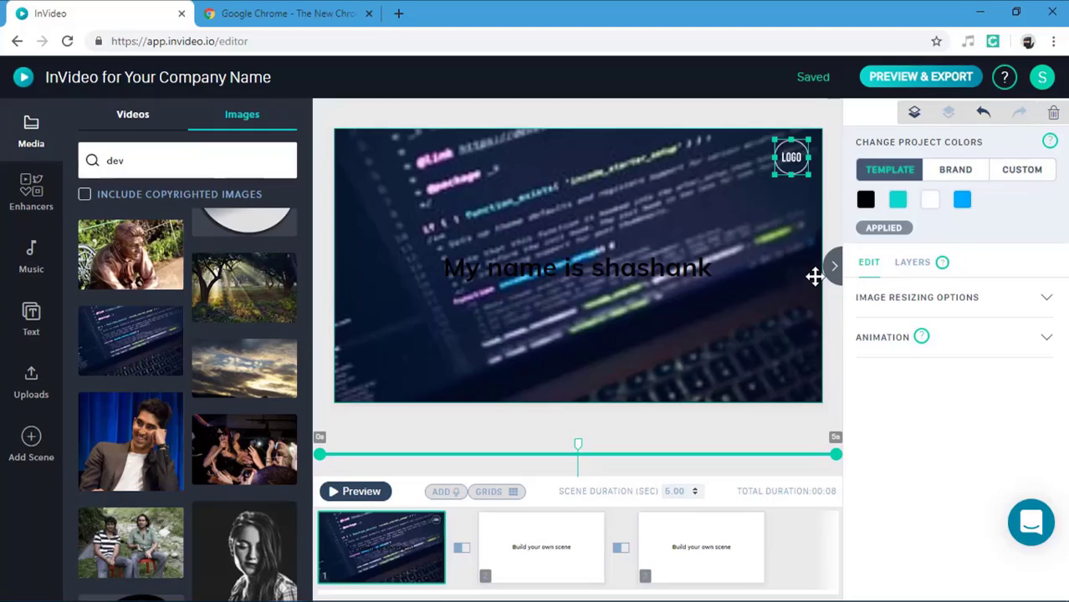
pyautogui.press('Delete')
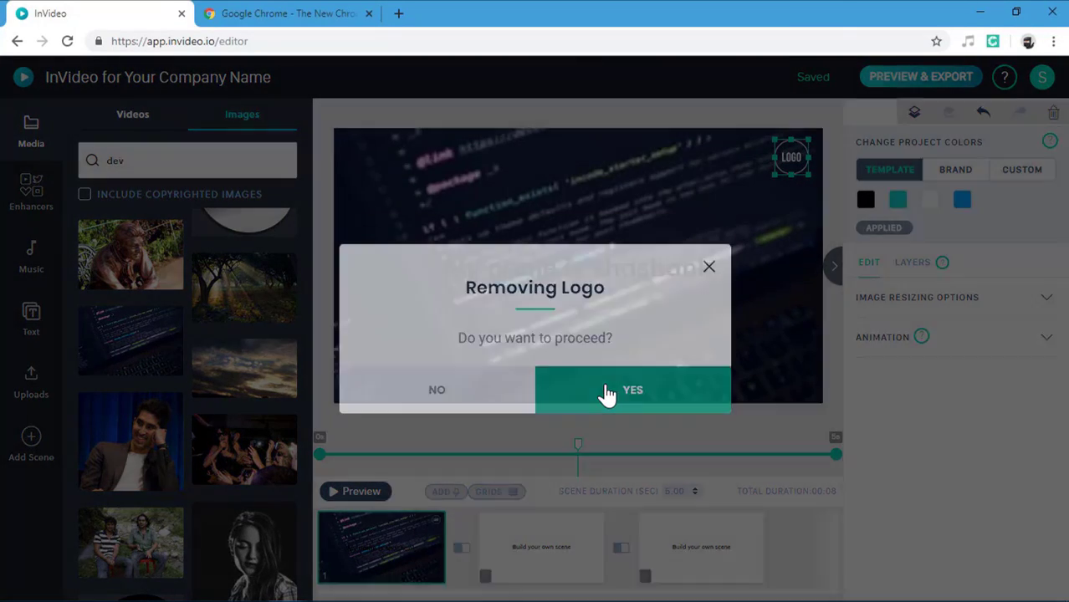
pyautogui.click(607, 393)
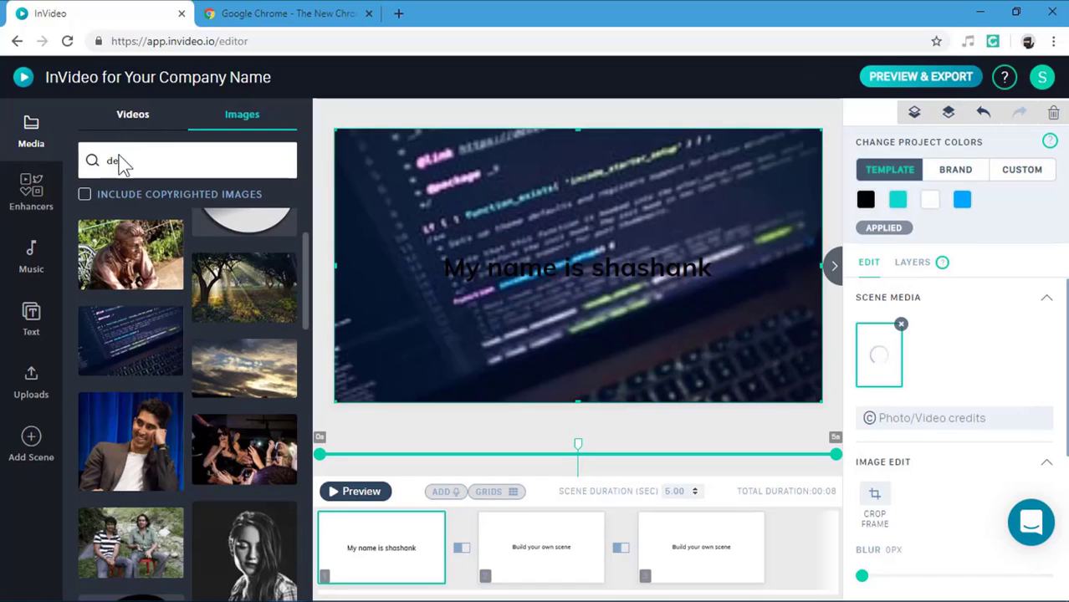
# Step: Upload the image Picture1 from the Pictures folder to the project's uploads
pyautogui.click(31, 395)
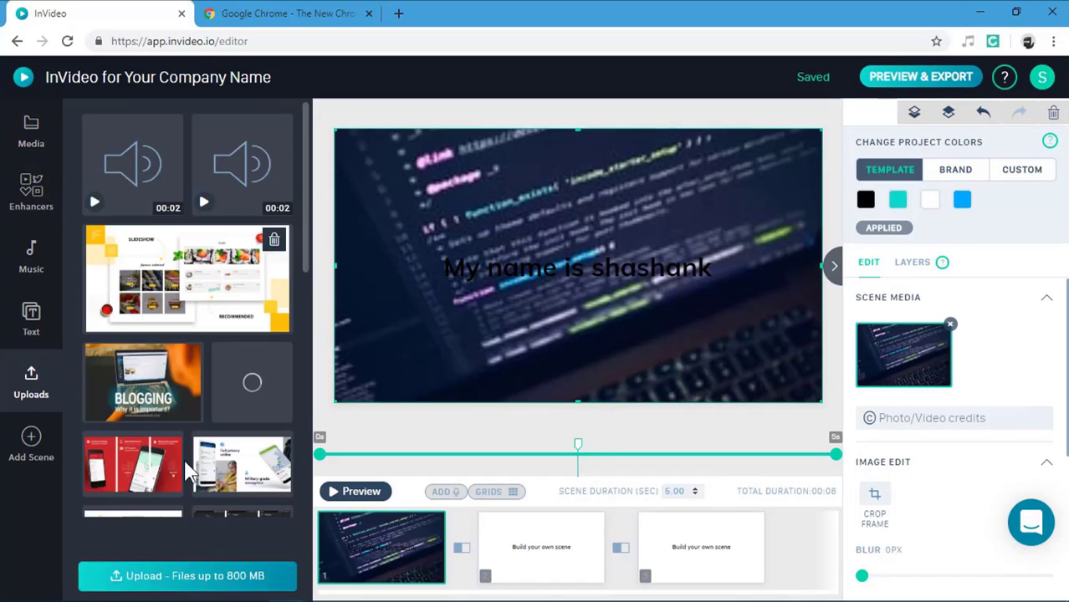
pyautogui.click(201, 577)
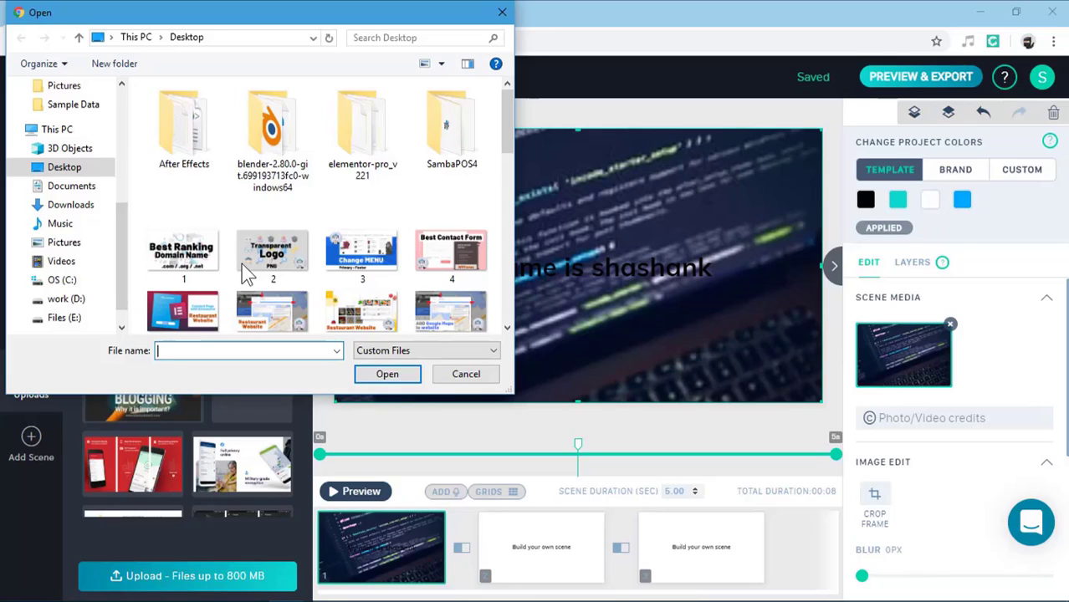
pyautogui.click(255, 272)
pyautogui.click(64, 241)
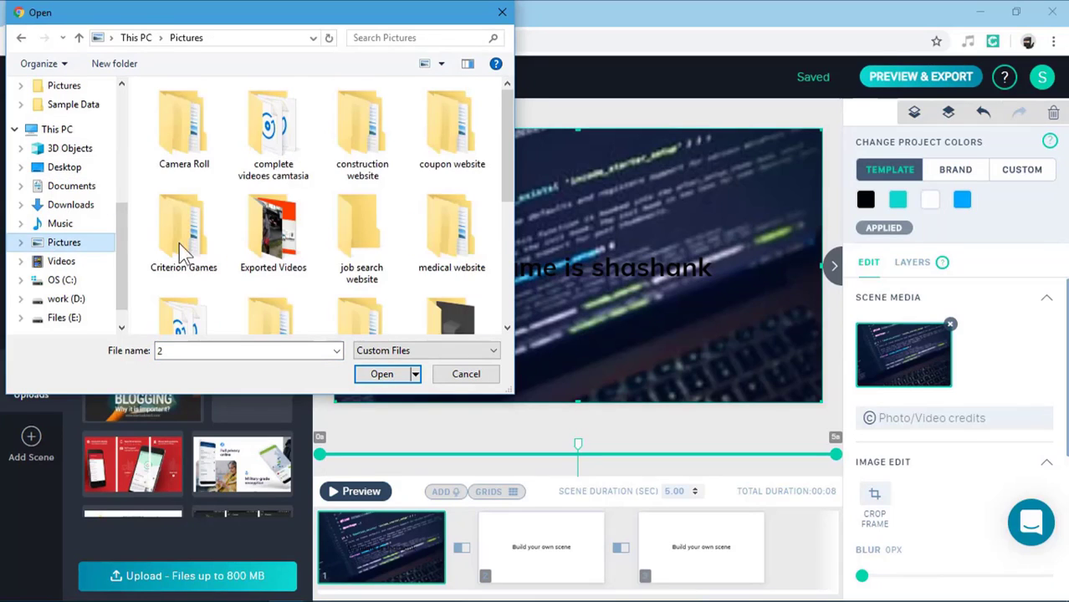
pyautogui.scroll(-3, 418, 251)
pyautogui.click(429, 285)
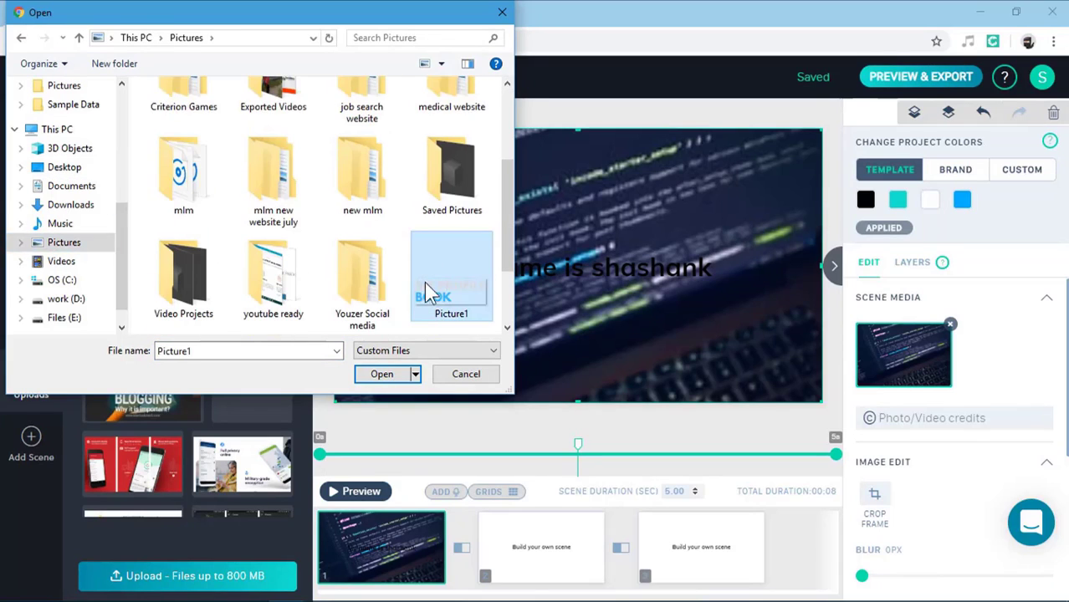
pyautogui.click(395, 375)
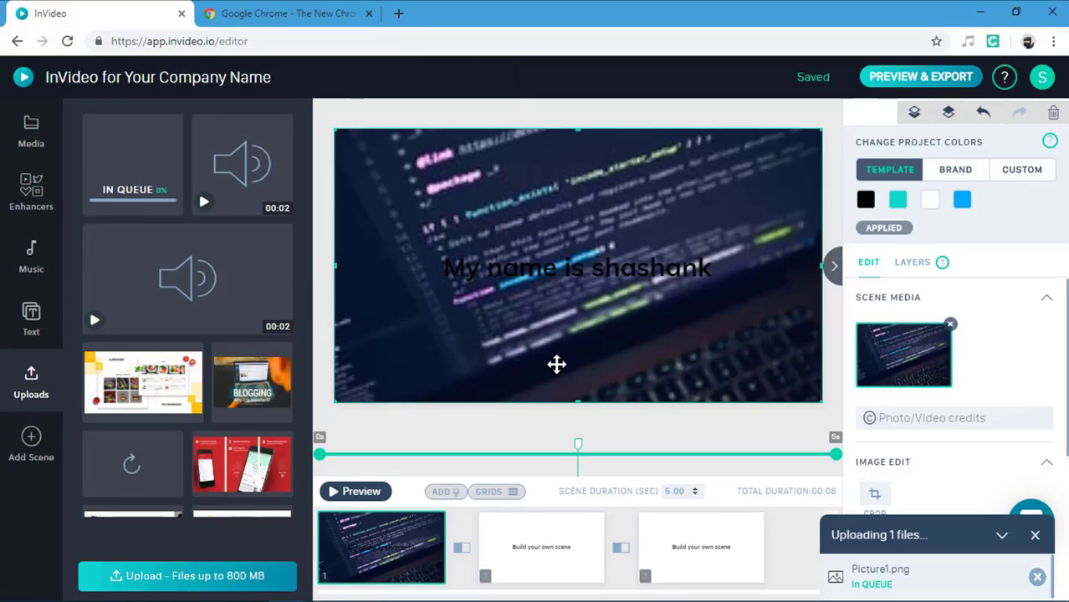
# Step: Add the uploaded "My Profile Book" image to the first scene as a layer and fit it, reduced, into the canvas's upper-left corner
pyautogui.moveTo(439, 182); pyautogui.dragTo(442, 190)
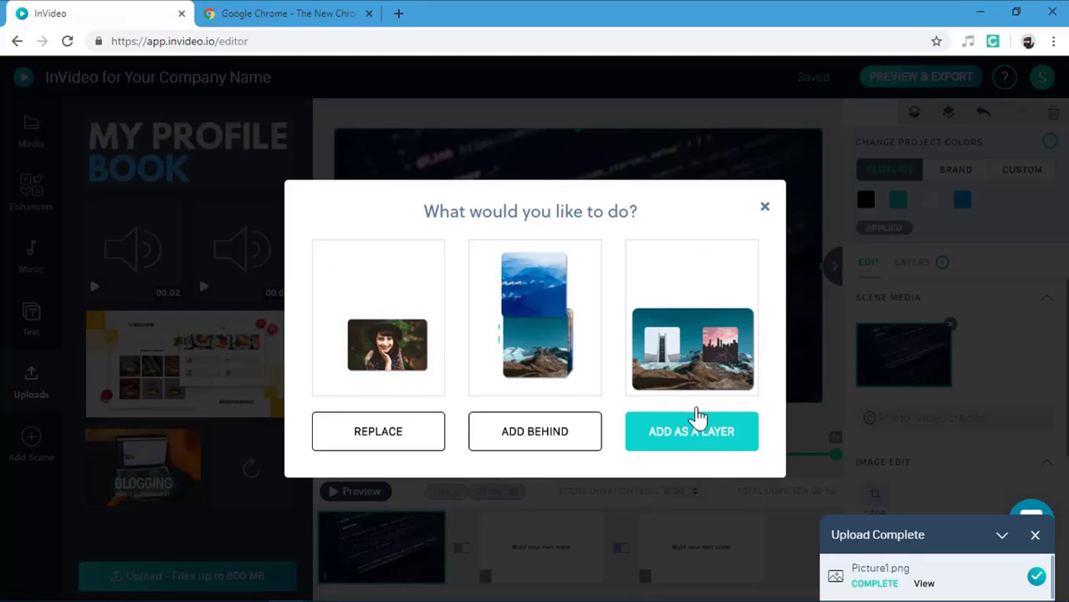
pyautogui.click(590, 257)
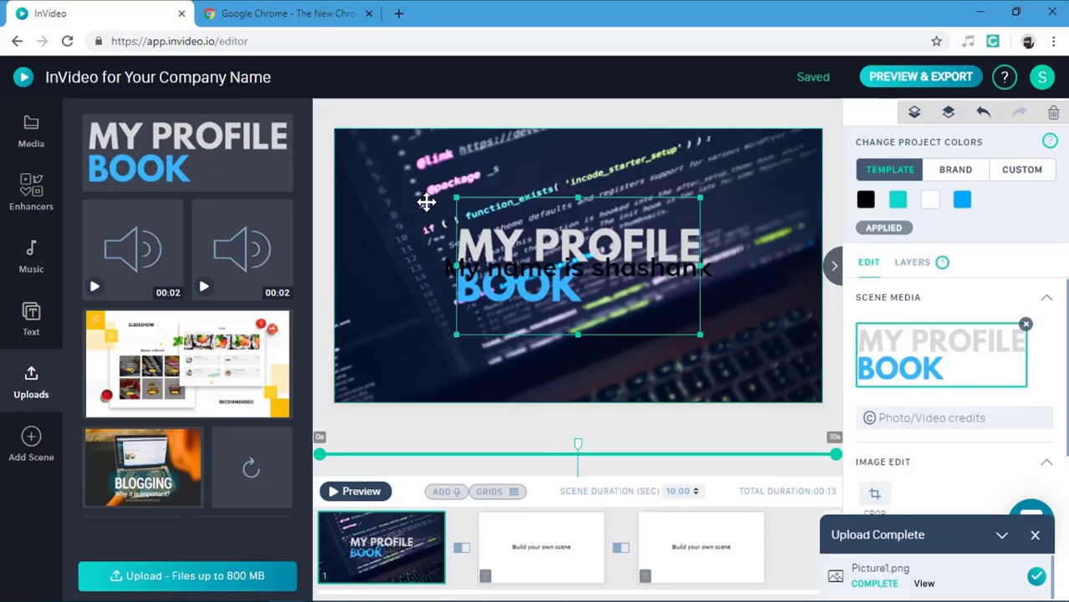
pyautogui.moveTo(512, 215); pyautogui.dragTo(569, 363)
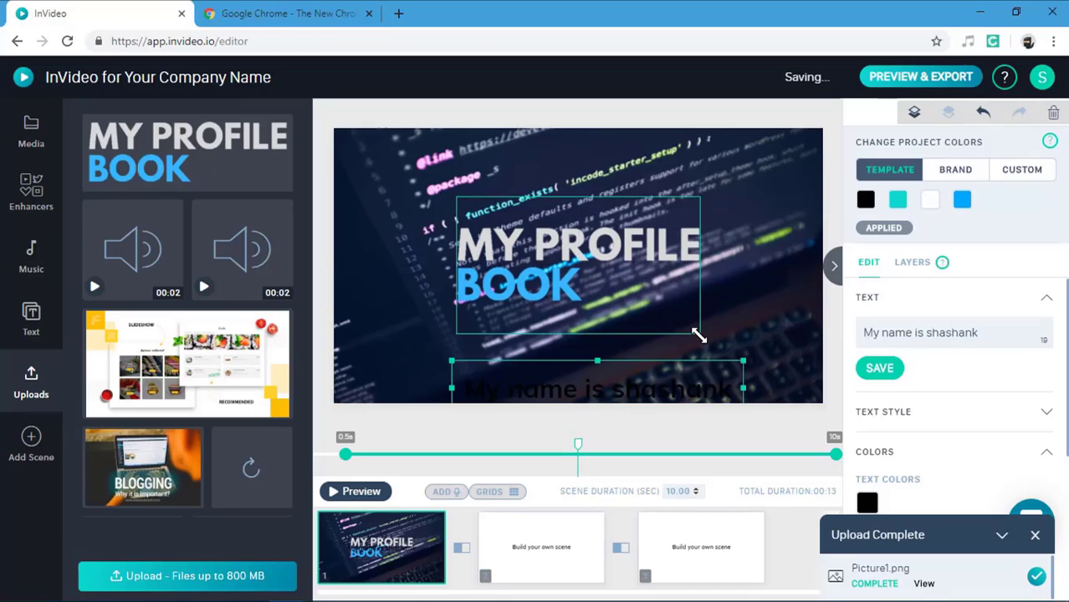
pyautogui.moveTo(698, 334); pyautogui.dragTo(559, 253)
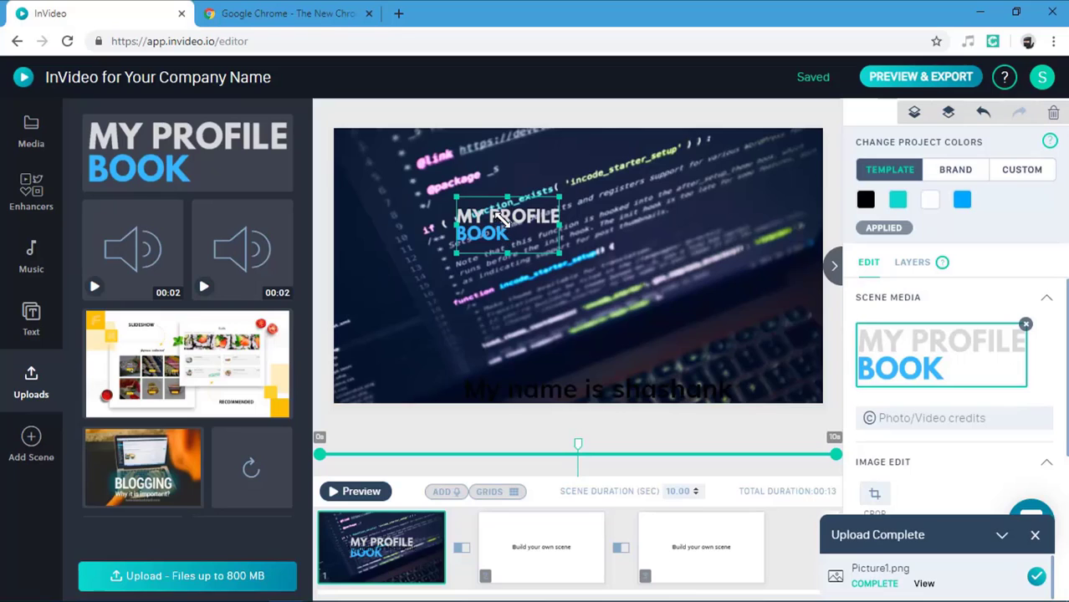
pyautogui.moveTo(510, 224); pyautogui.dragTo(405, 170)
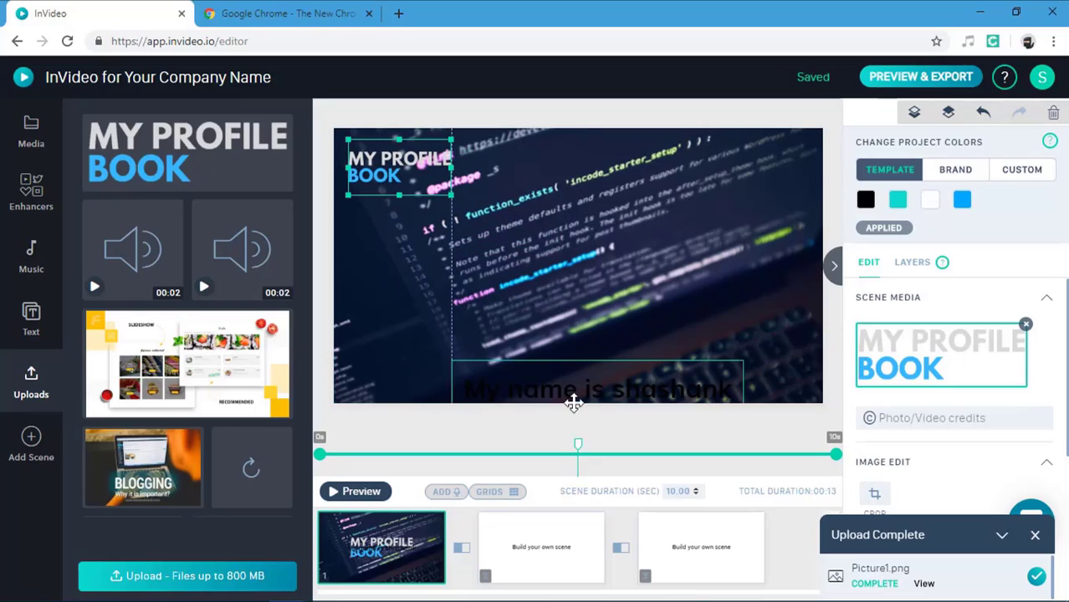
# Step: Move the introduction text up from the canvas's lower edge and centre it horizontally in the lower half
pyautogui.moveTo(573, 404); pyautogui.dragTo(534, 312)
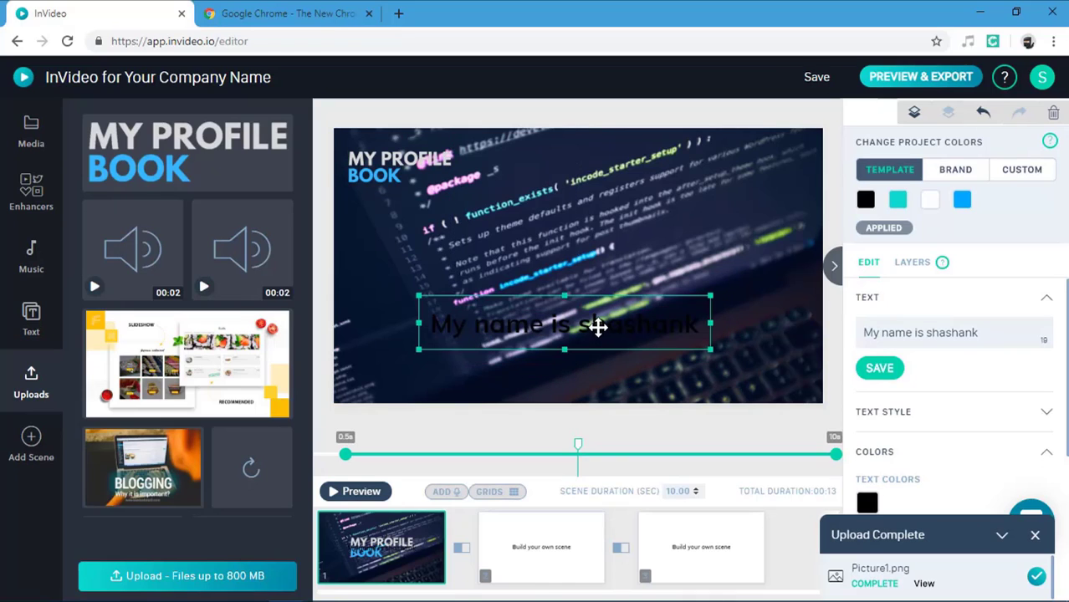
pyautogui.moveTo(597, 327); pyautogui.dragTo(612, 338)
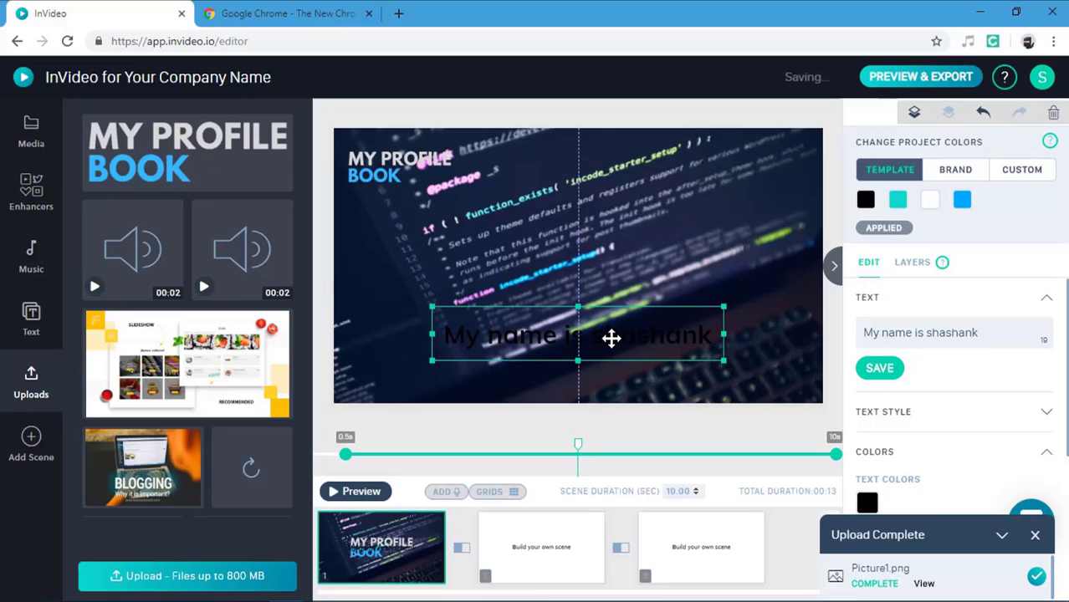
# Step: Change the introduction text's primary font to GoogleSans-Bold
pyautogui.doubleClick(612, 338)
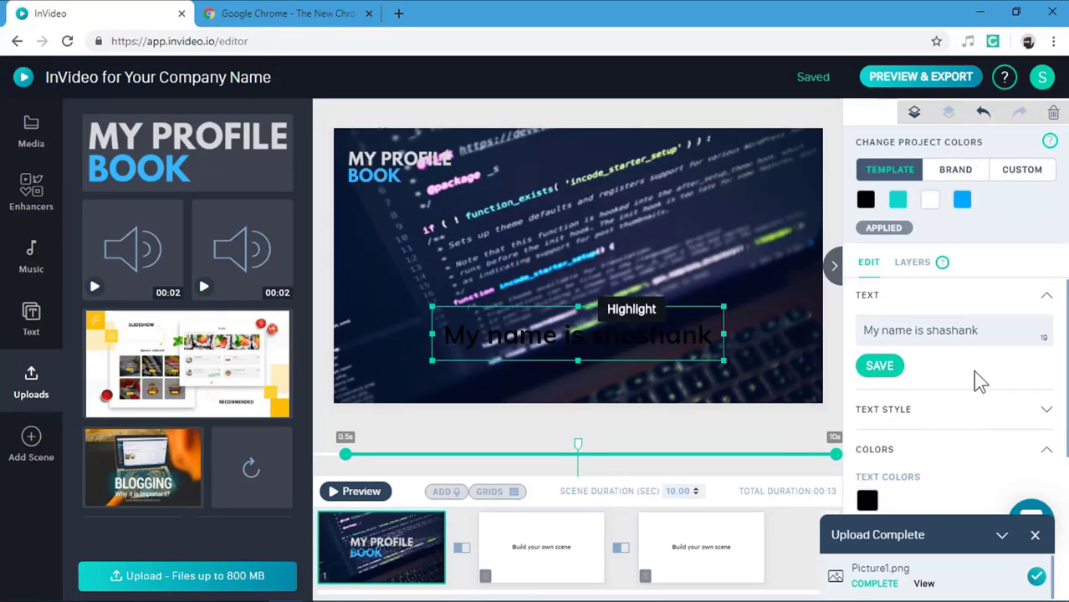
pyautogui.scroll(-1, 966, 364)
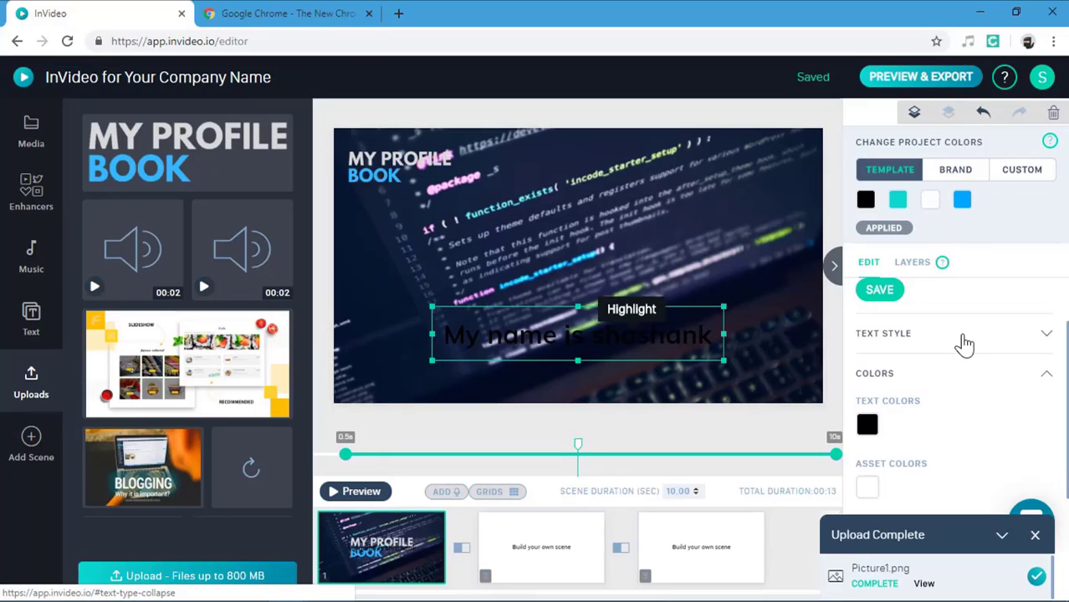
pyautogui.click(964, 337)
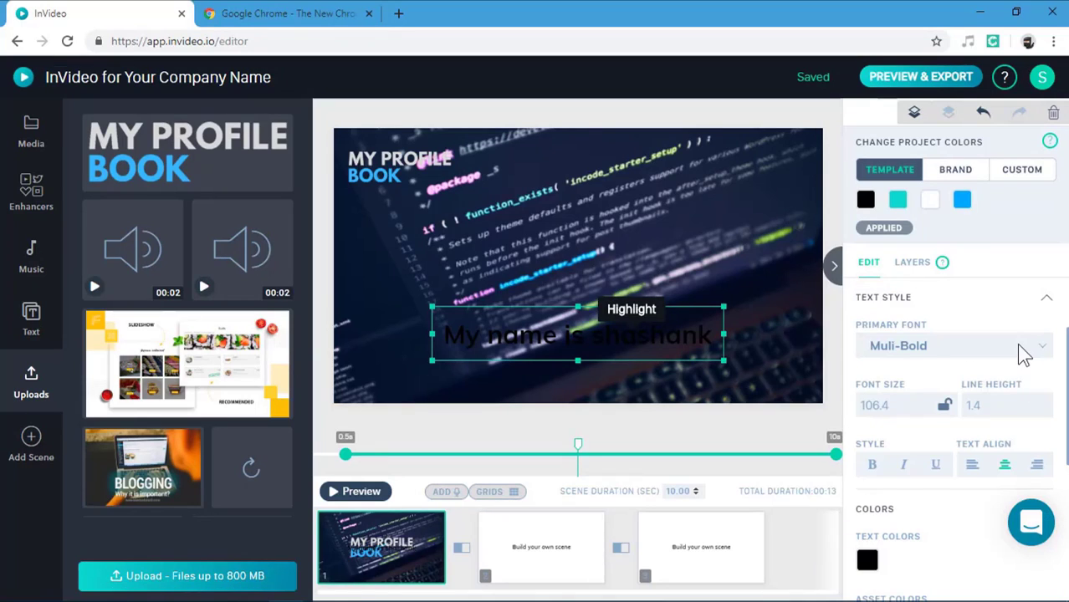
pyautogui.click(1025, 354)
pyautogui.click(964, 450)
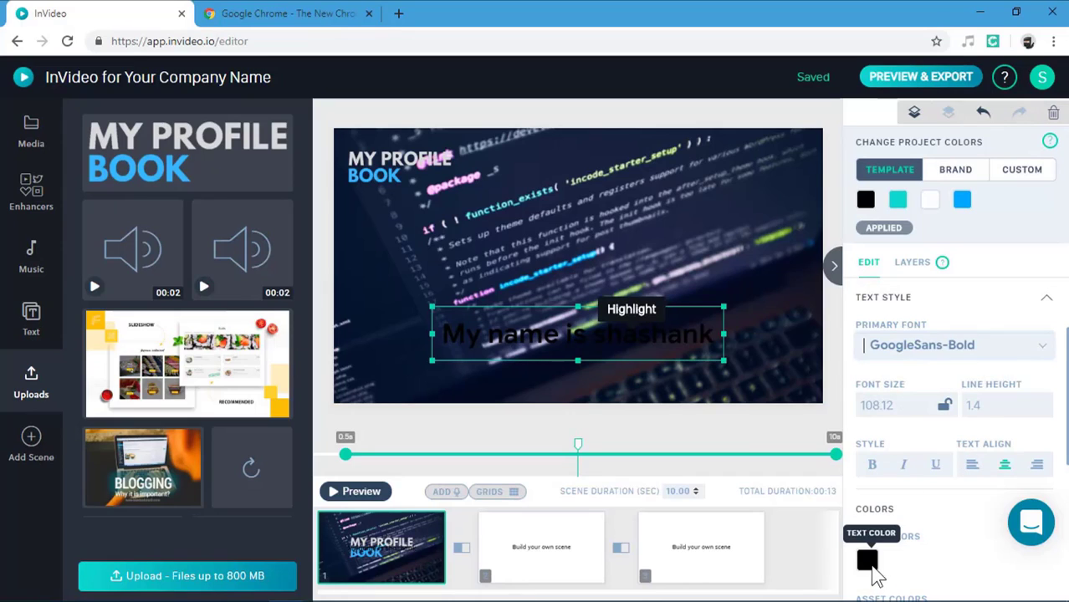
# Step: Change the introduction text's colour to white
pyautogui.click(870, 565)
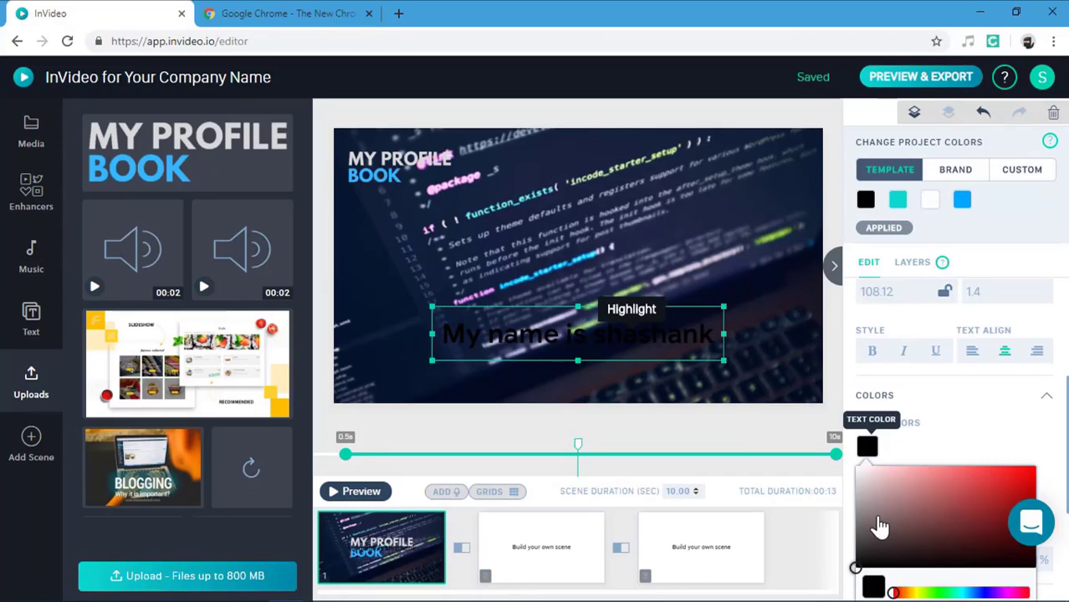
pyautogui.moveTo(877, 529)
pyautogui.mouseDown()
pyautogui.moveTo(873, 492)
pyautogui.moveTo(851, 471)
pyautogui.mouseUp()
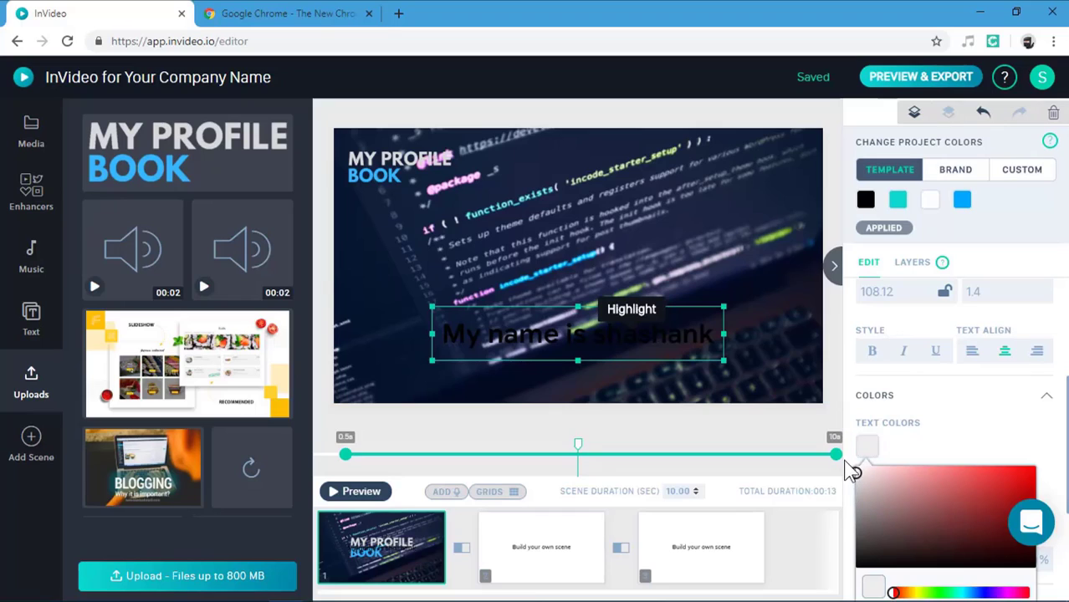
pyautogui.click(951, 437)
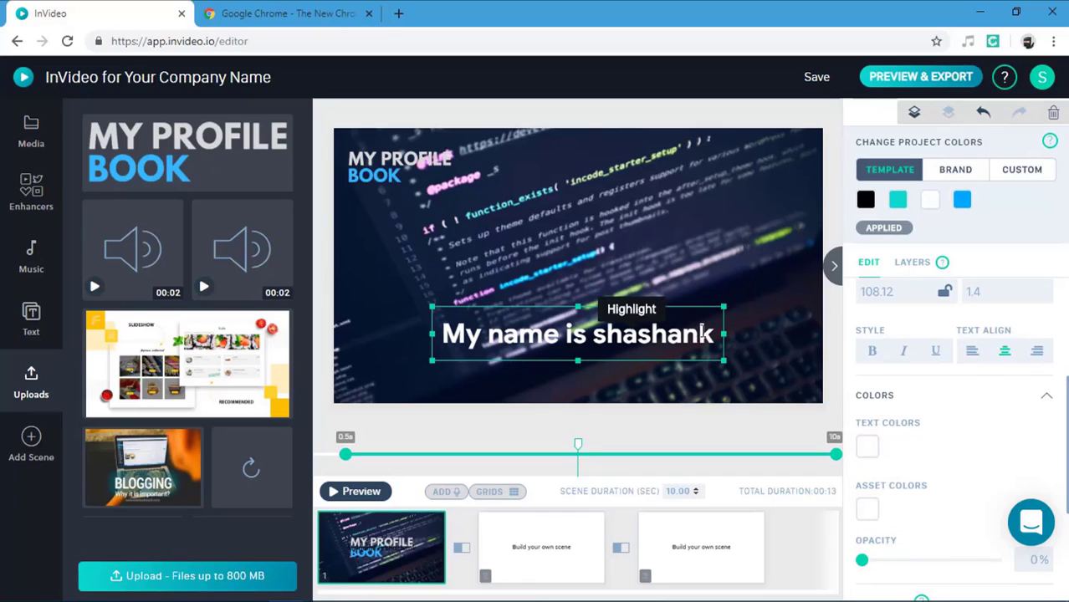
# Step: Make the introduction text bold and left-aligned, and move it into the canvas's lower-left corner
pyautogui.click(906, 354)
pyautogui.click(907, 355)
pyautogui.click(972, 353)
pyautogui.doubleClick(625, 350)
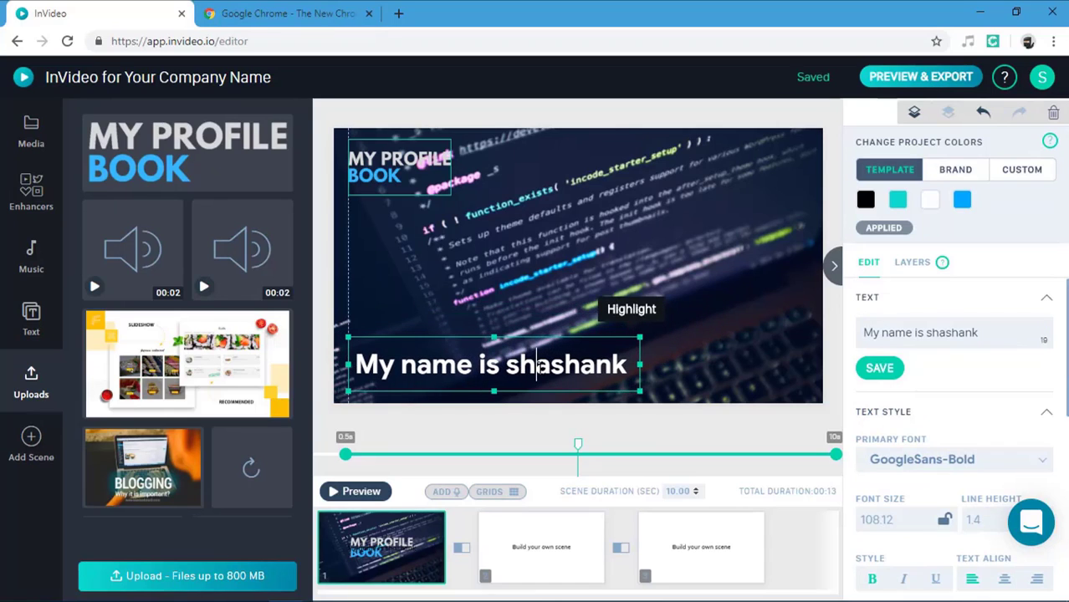
pyautogui.click(561, 429)
# Step: Add the red "40% OFF" Ecommerce sticker to the first scene, enlarge it and place it in the canvas's lower-right corner
pyautogui.scroll(-1, 100, 248)
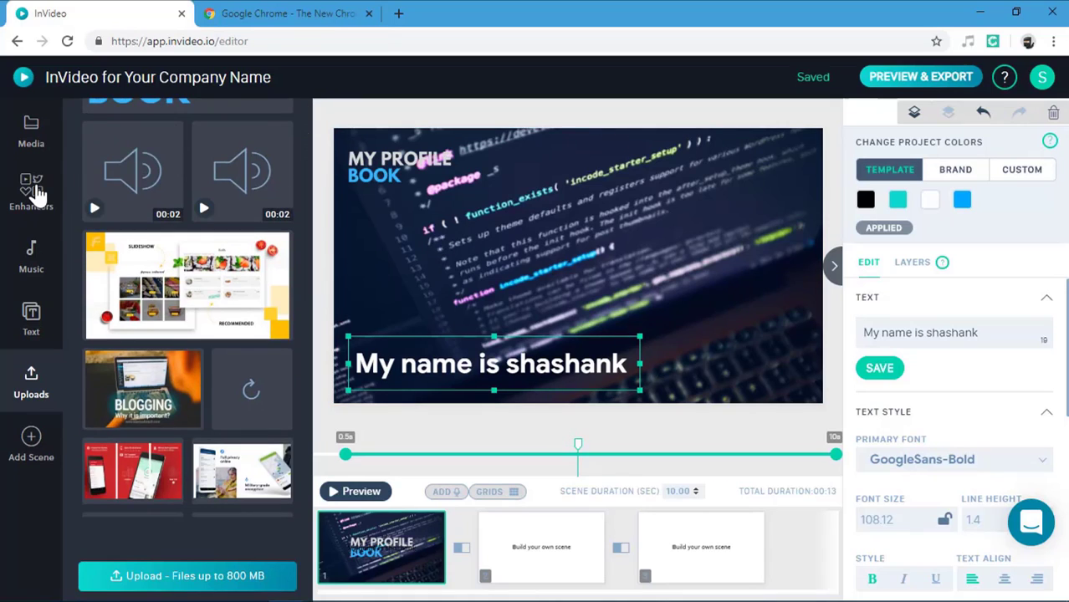
pyautogui.click(34, 191)
pyautogui.click(179, 199)
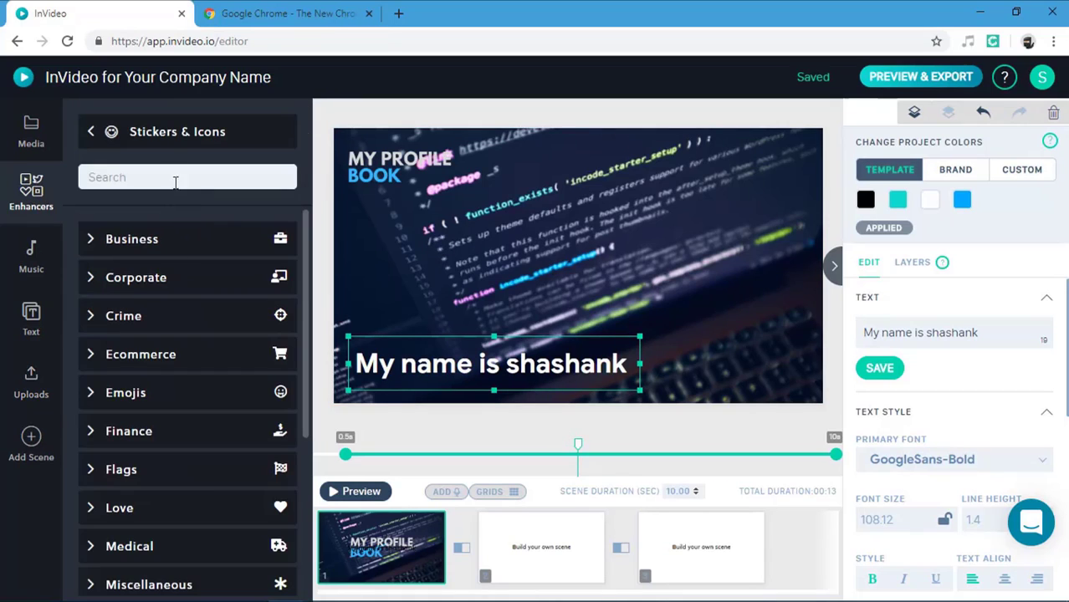
pyautogui.click(168, 354)
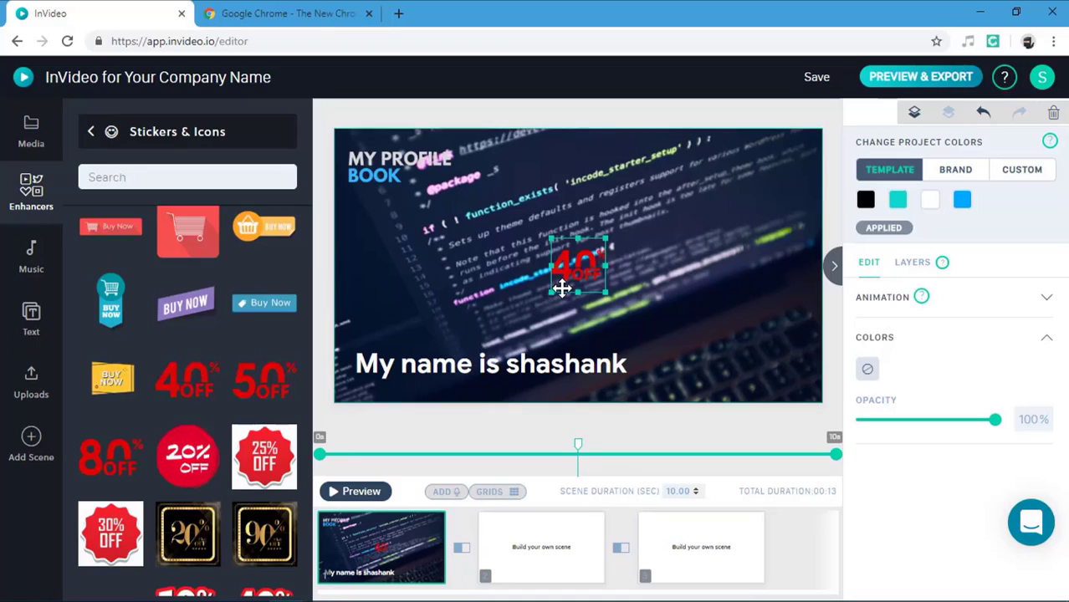
pyautogui.moveTo(550, 293); pyautogui.dragTo(501, 338)
pyautogui.moveTo(557, 286); pyautogui.dragTo(757, 339)
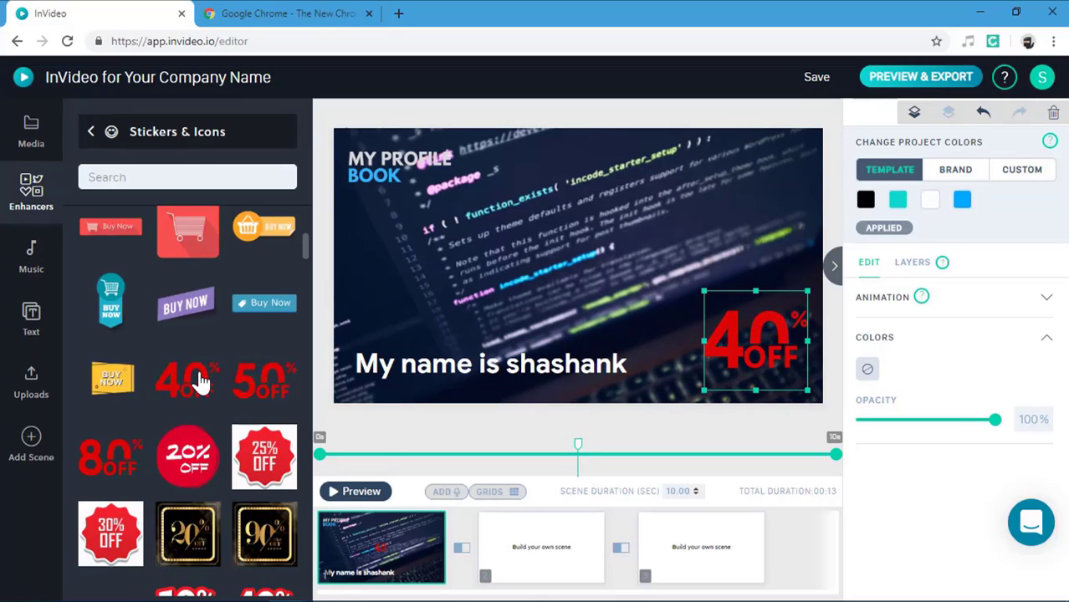
# Step: Browse the remaining Ecommerce stickers and search all stickers and icons for "love"
pyautogui.scroll(-1, 203, 384)
pyautogui.scroll(-7, 203, 388)
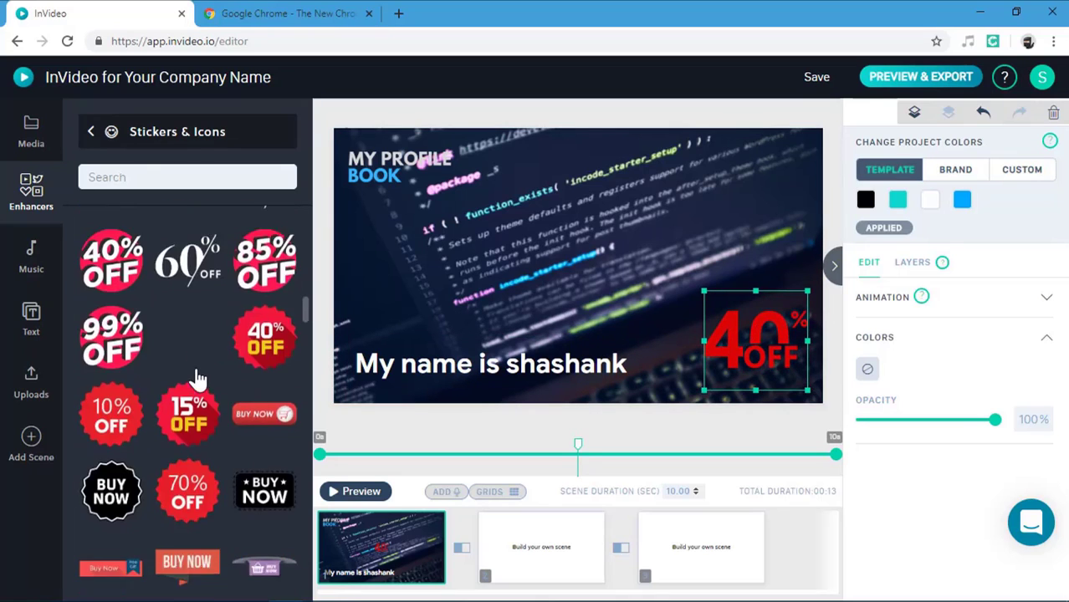
pyautogui.scroll(2, 199, 378)
pyautogui.click(92, 132)
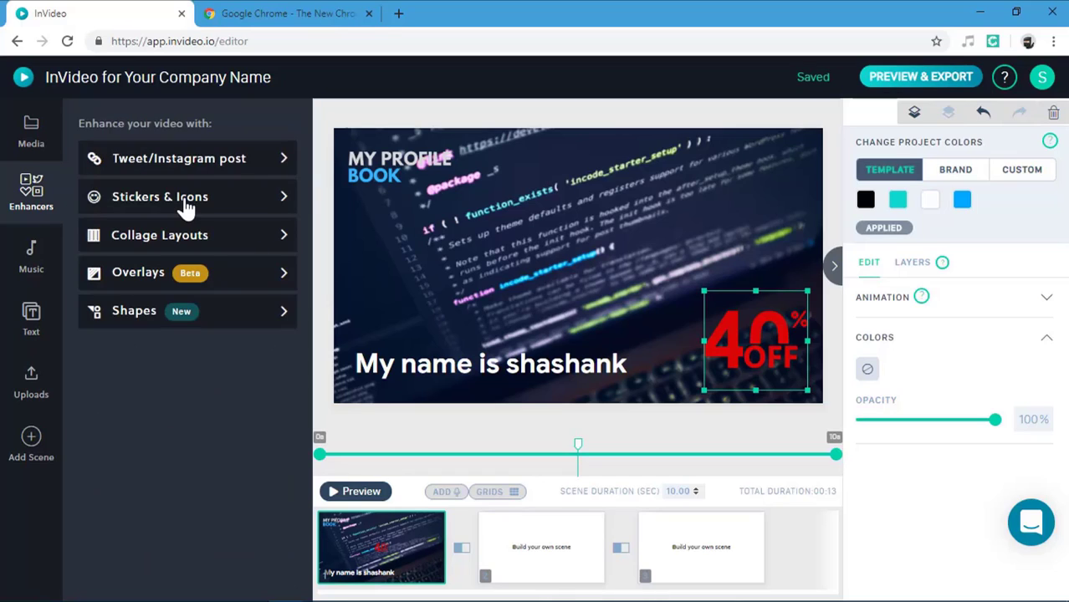
pyautogui.click(186, 201)
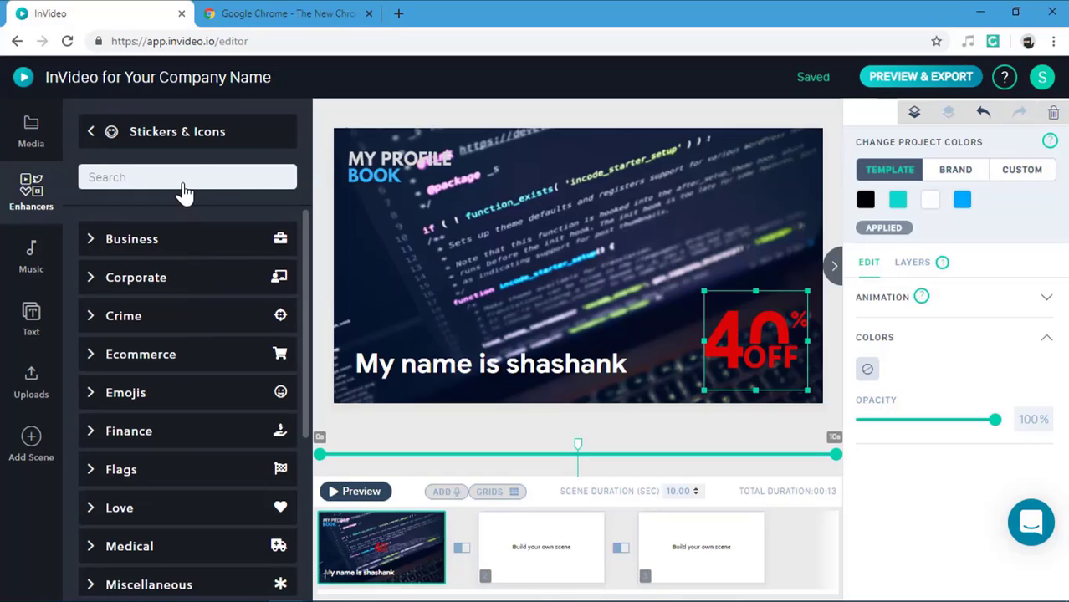
pyautogui.click(184, 178)
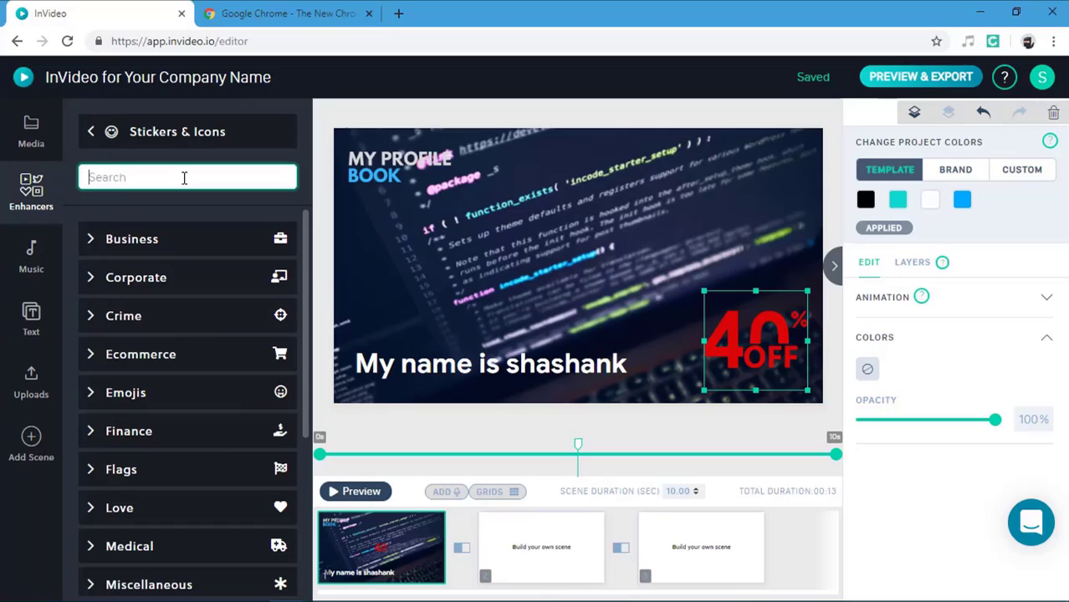
pyautogui.press('Return')
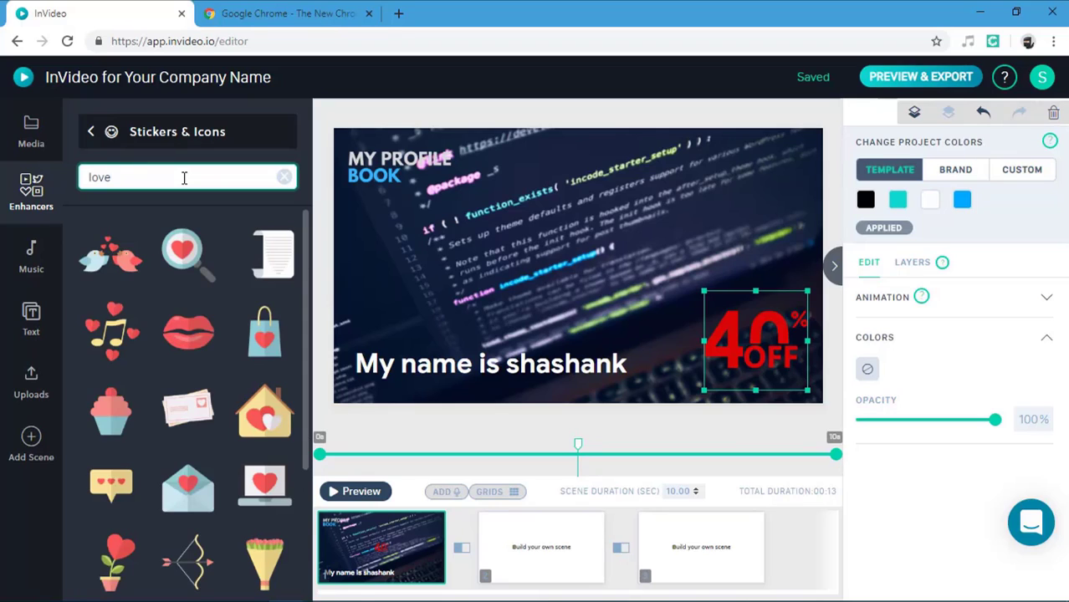
# Step: Add the cupcake sticker to the first scene, enlarge it and centre it on the canvas
pyautogui.click(111, 416)
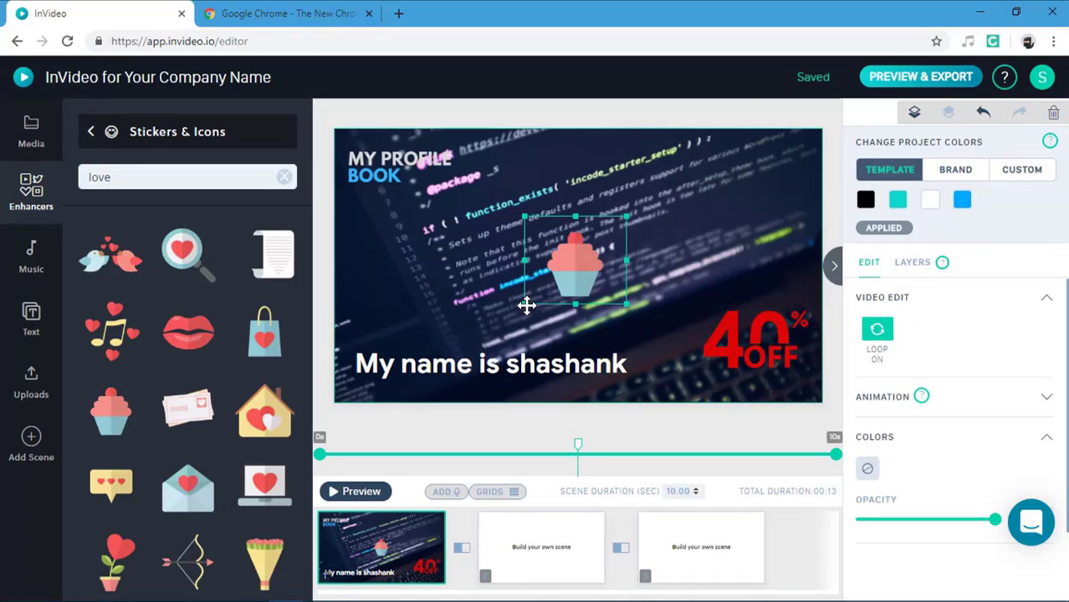
pyautogui.moveTo(526, 306); pyautogui.dragTo(484, 357)
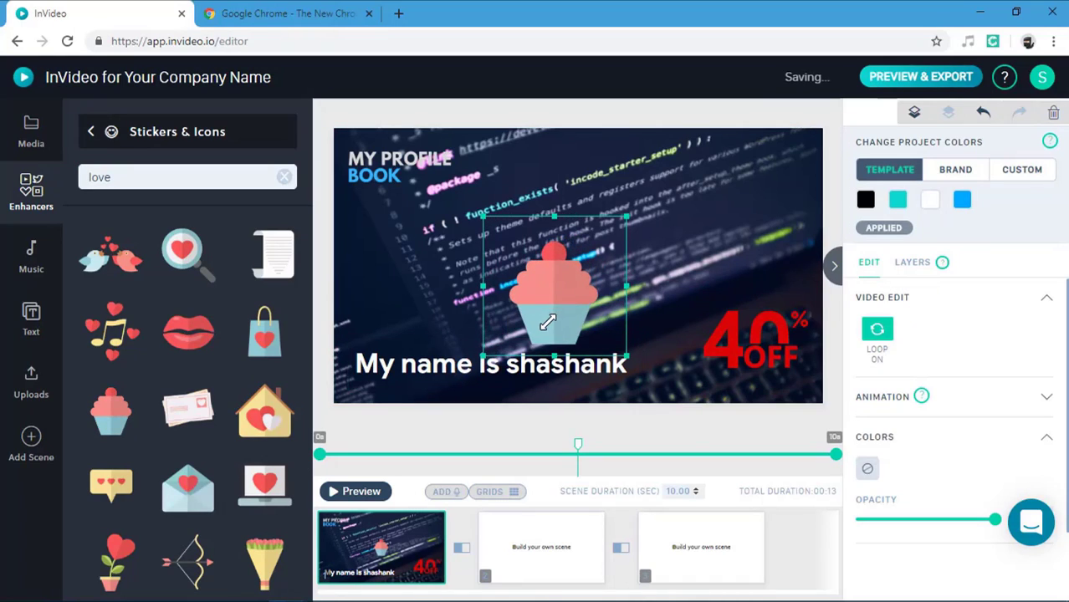
pyautogui.moveTo(549, 301); pyautogui.dragTo(572, 294)
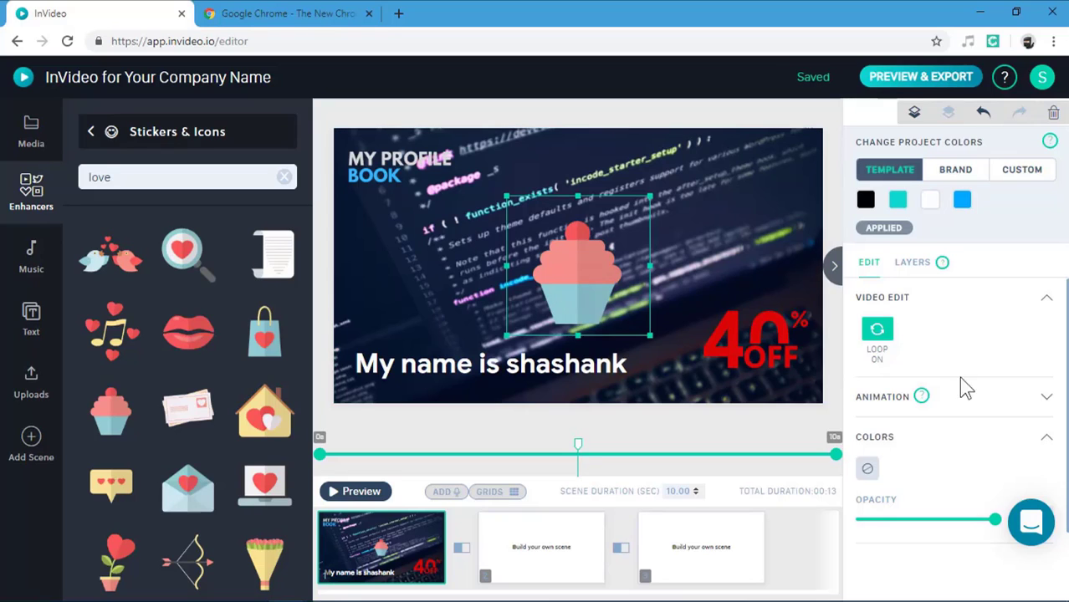
# Step: Set the cupcake sticker's entry animation to Bounce In and its exit animation to Fade Out Down
pyautogui.click(953, 410)
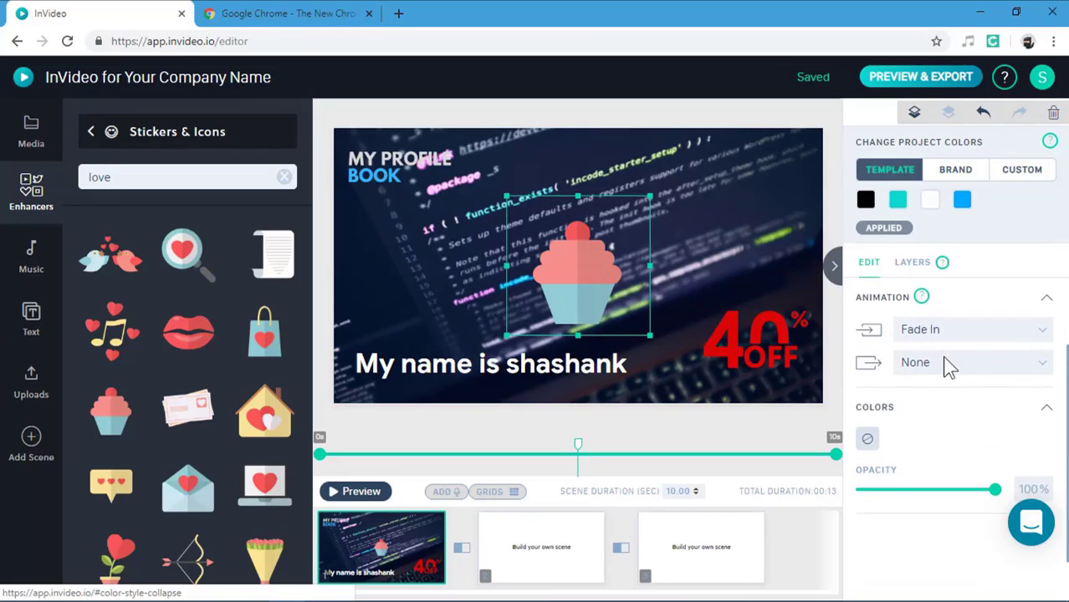
pyautogui.click(948, 331)
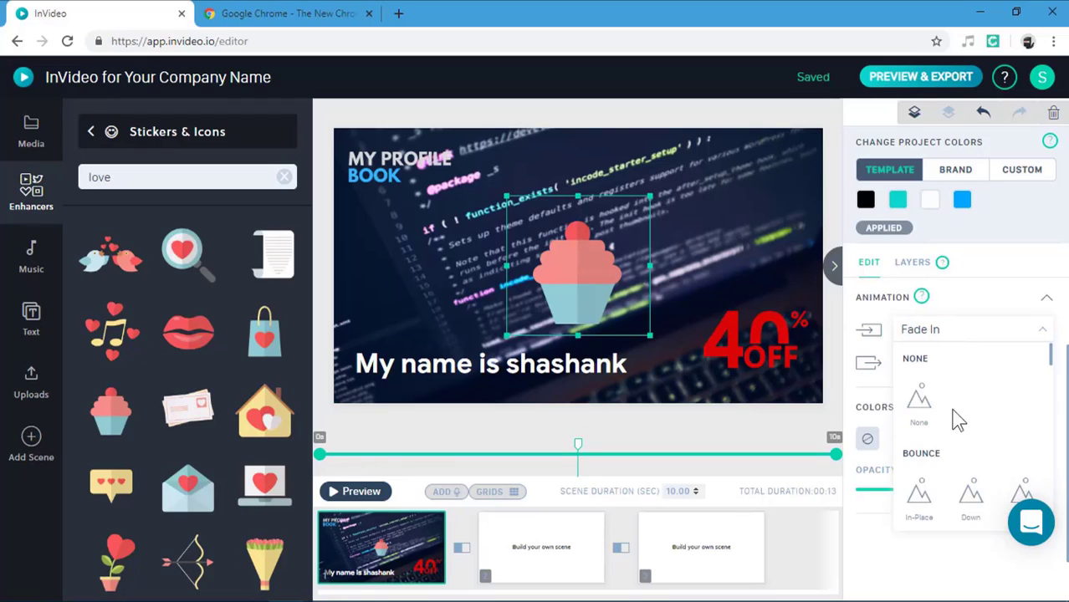
pyautogui.click(922, 500)
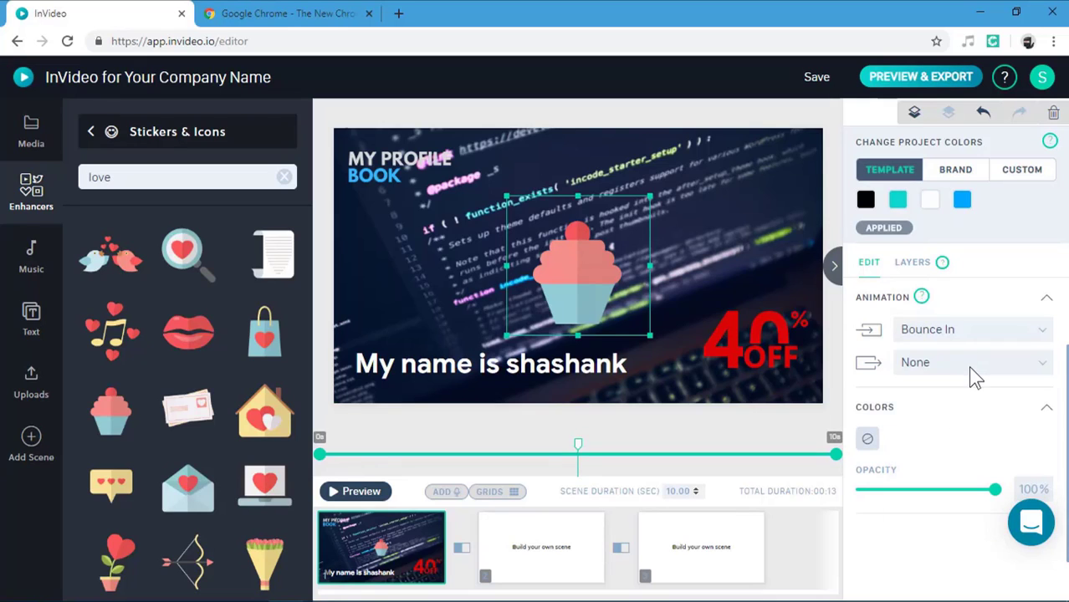
pyautogui.click(975, 378)
pyautogui.scroll(-5, 990, 465)
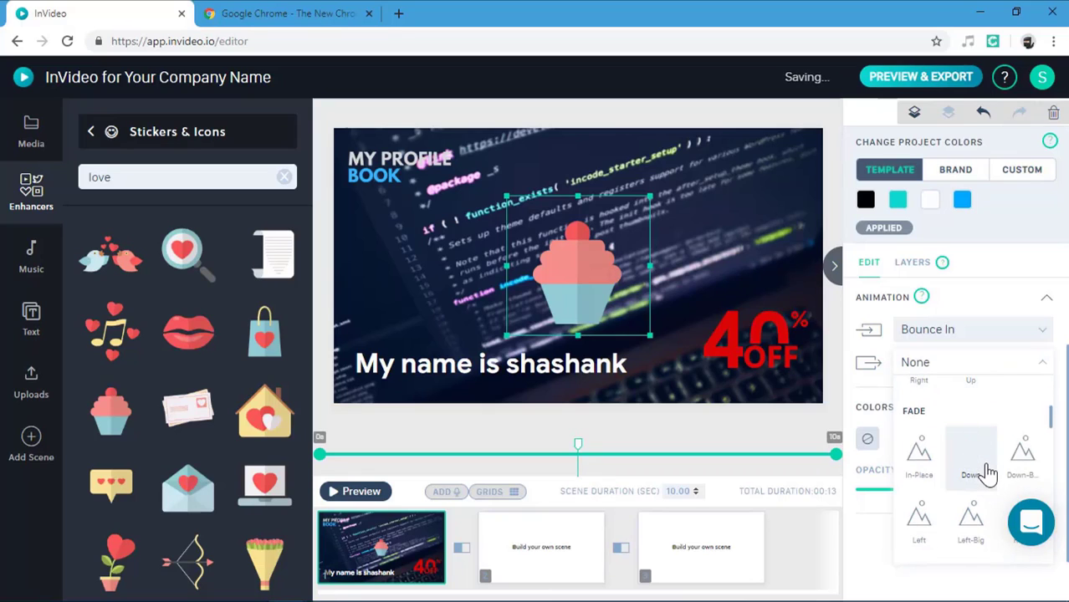
pyautogui.click(970, 460)
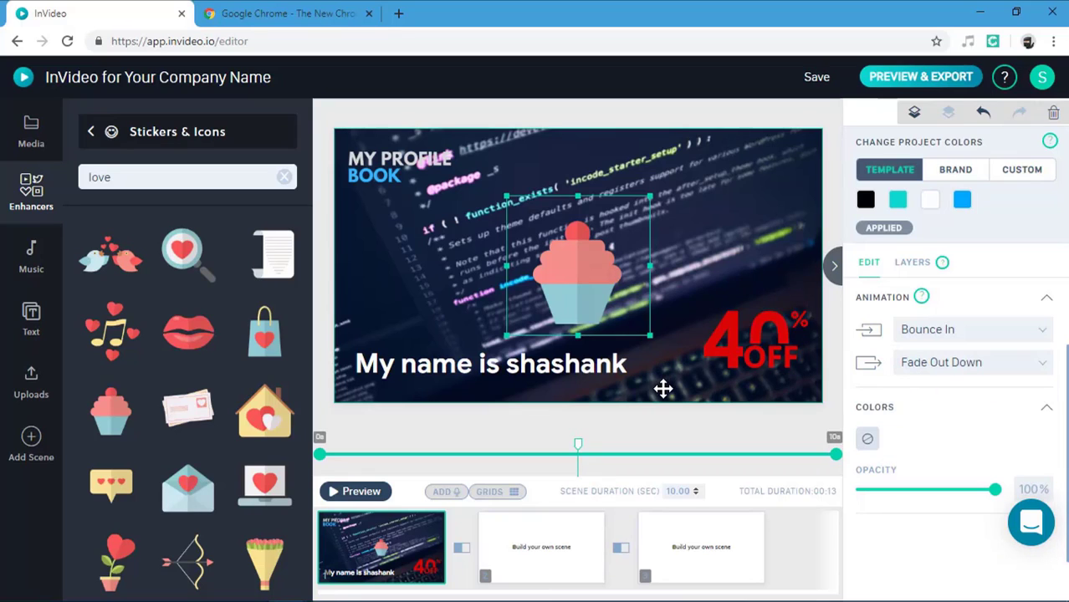
# Step: Set the first scene's background image to enter with Bounce In Up and exit with Bounce Out Down
pyautogui.click(674, 337)
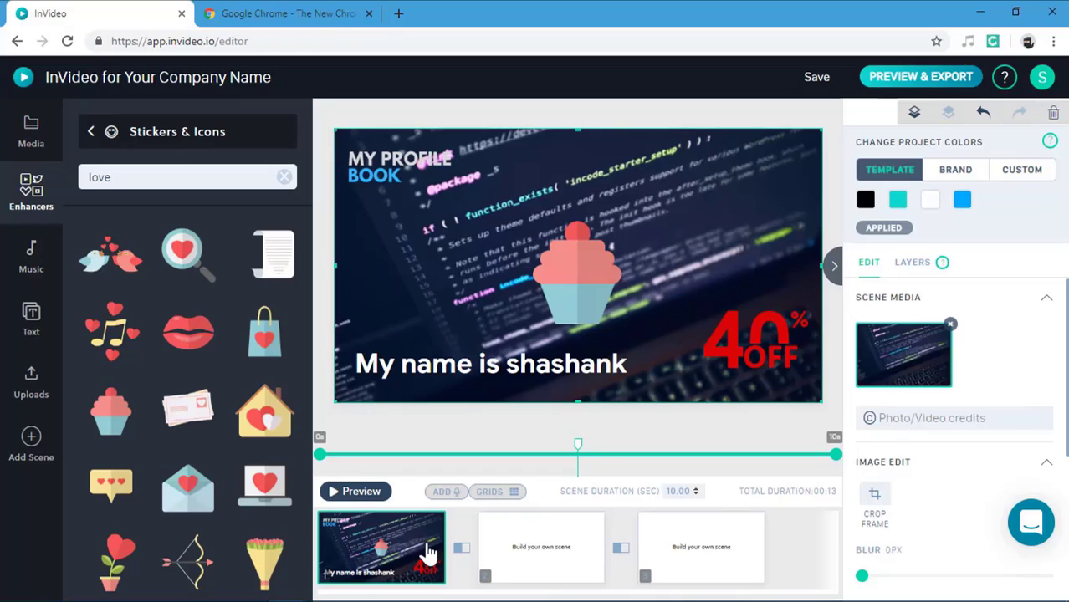
pyautogui.scroll(-3, 958, 477)
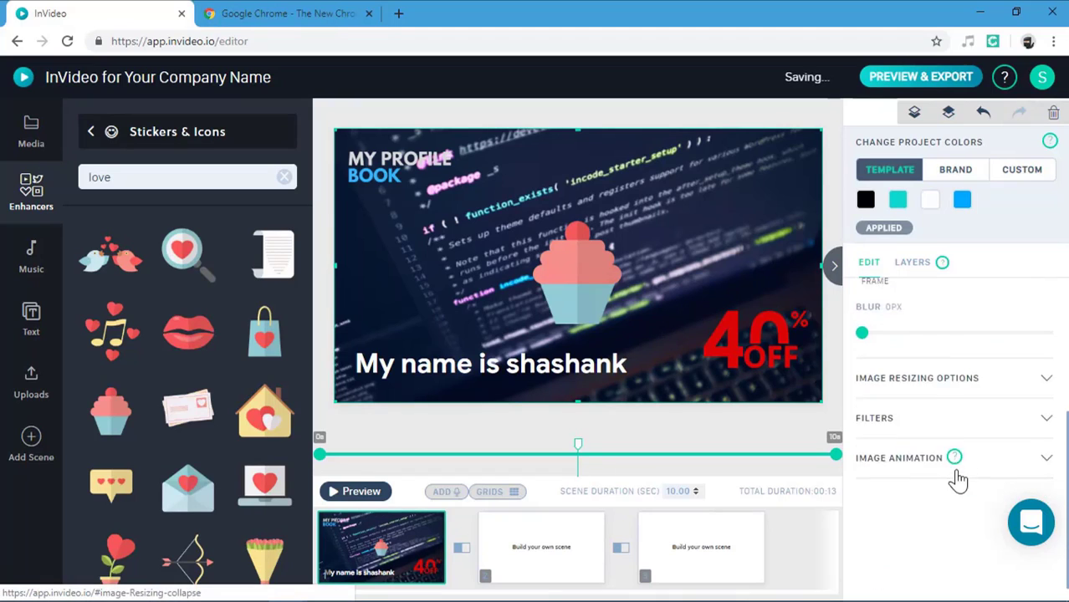
pyautogui.click(1011, 441)
pyautogui.scroll(-2, 1005, 396)
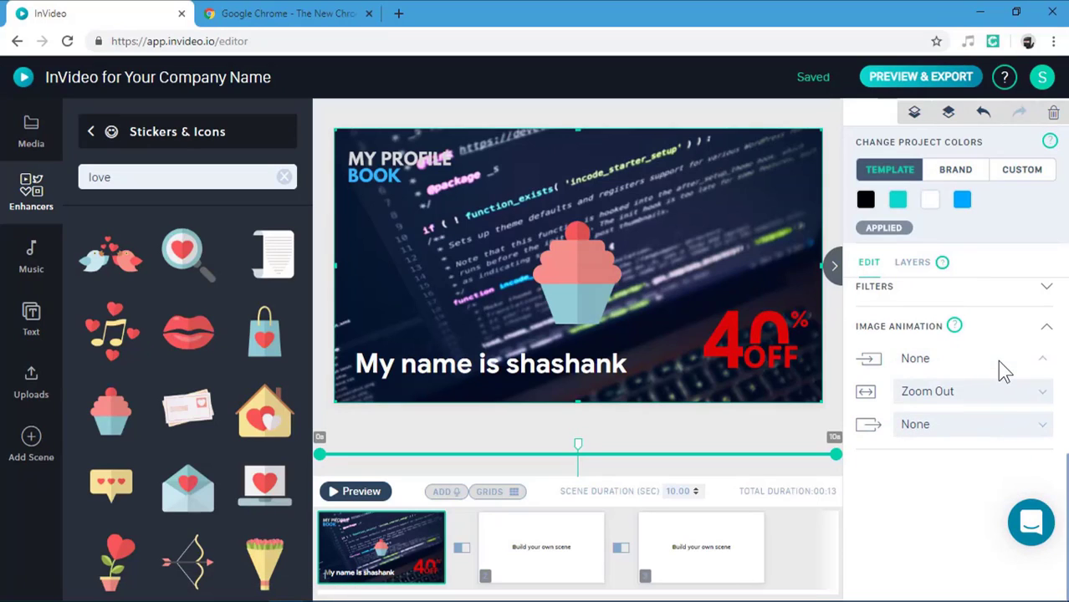
pyautogui.click(998, 361)
pyautogui.scroll(-3, 980, 447)
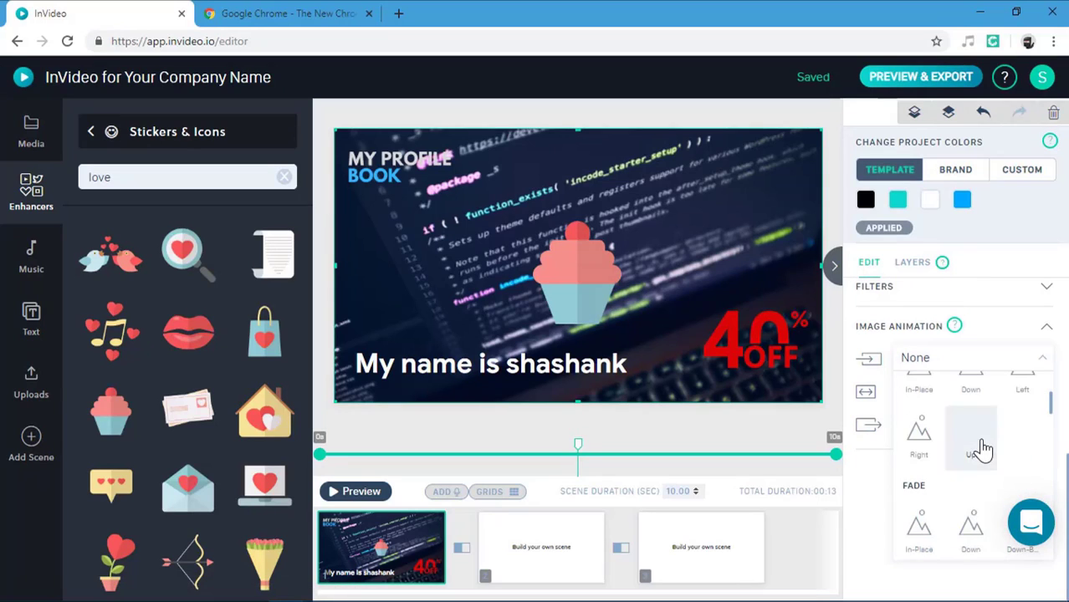
pyautogui.click(981, 444)
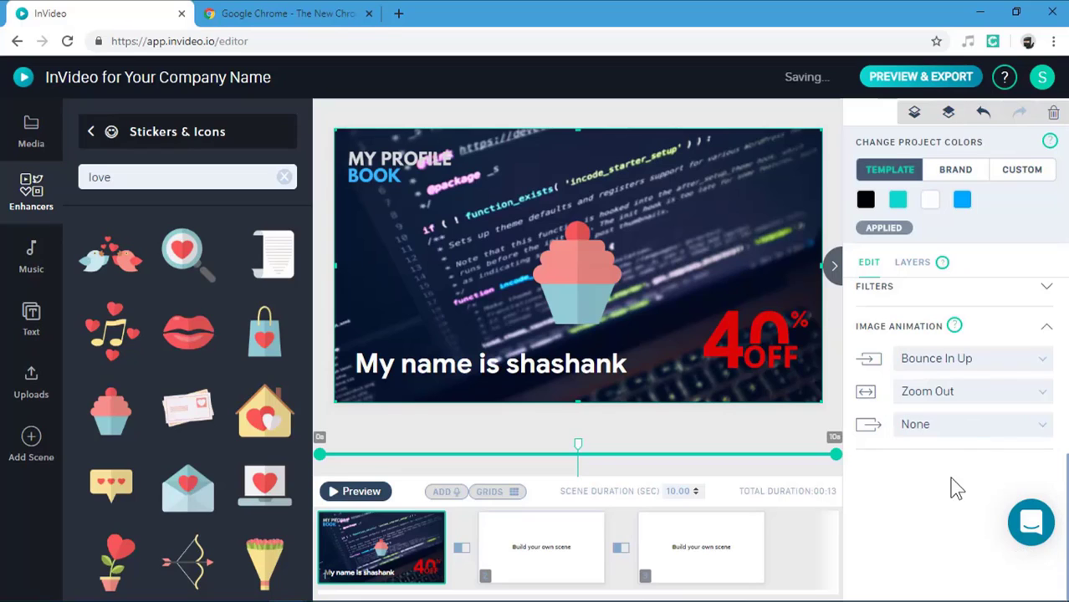
pyautogui.click(963, 434)
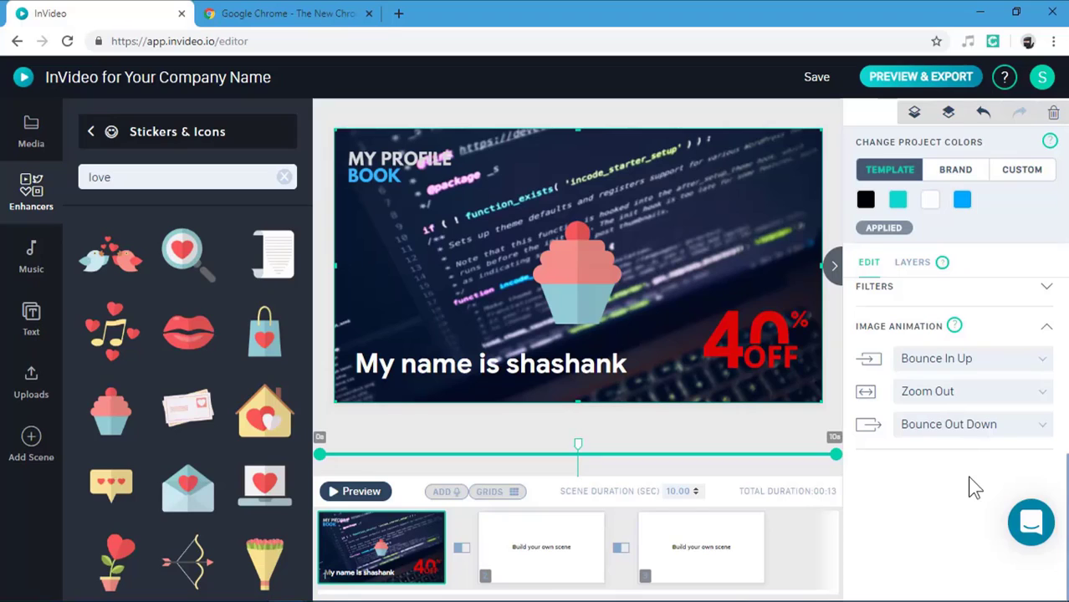
# Step: Apply a Wipe Left transition between the first and second scenes and Wipe X Axis between the second and third
pyautogui.click(463, 549)
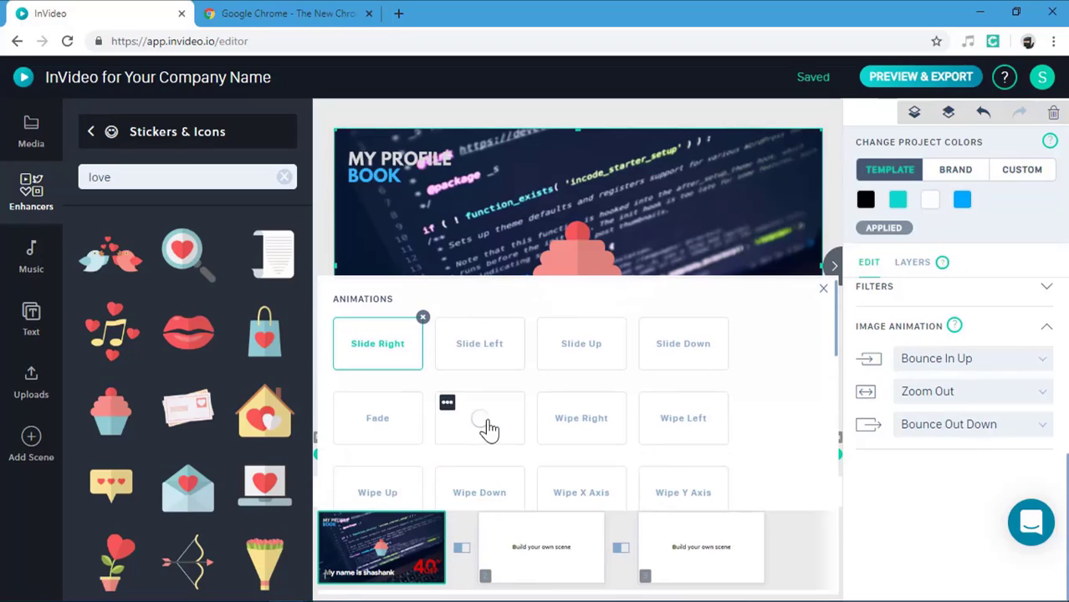
pyautogui.click(692, 433)
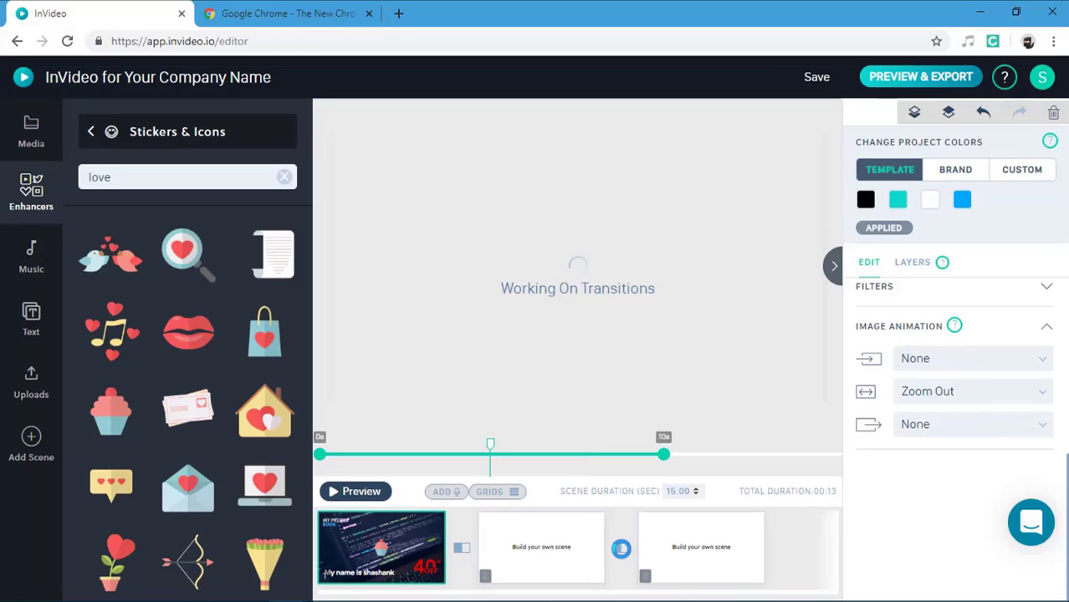
pyautogui.click(622, 551)
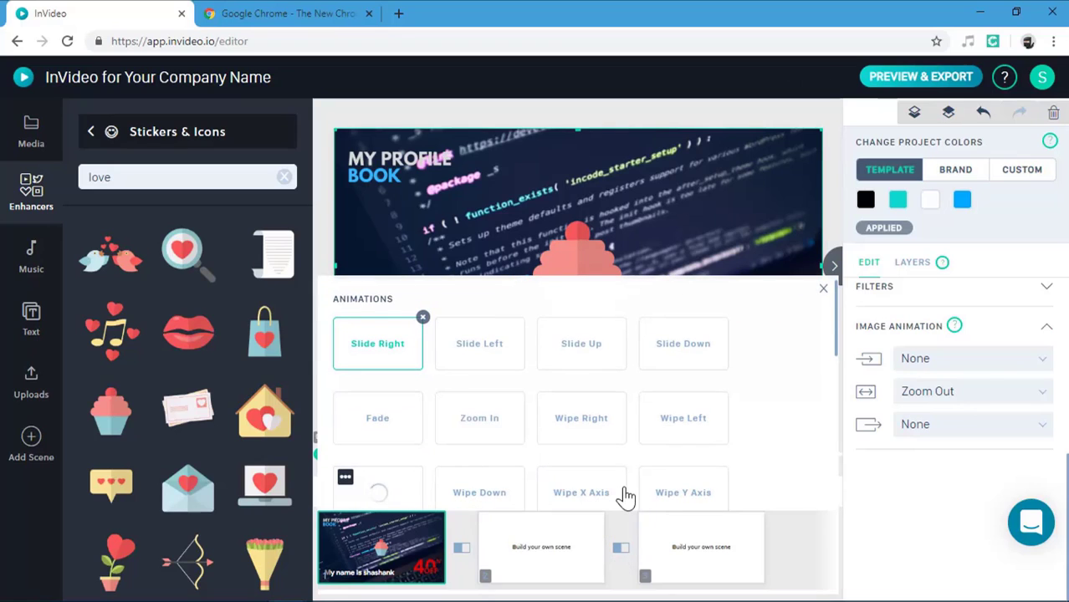
pyautogui.click(602, 498)
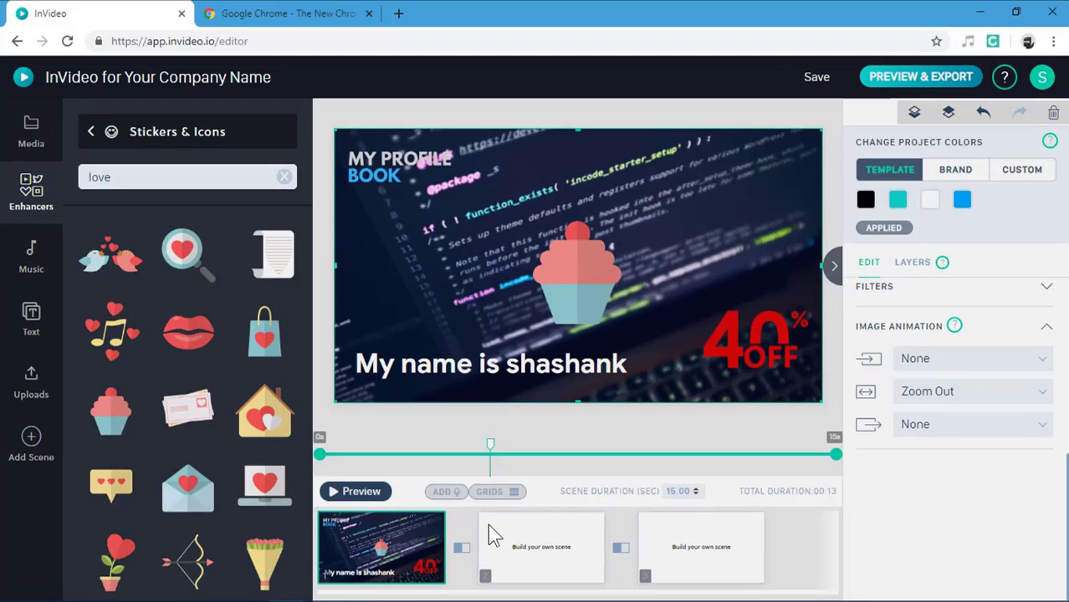
# Step: Search stock videos for "code" and set the blue glowing cube clip as the second scene's background, keeping its full 10 seconds
pyautogui.click(487, 524)
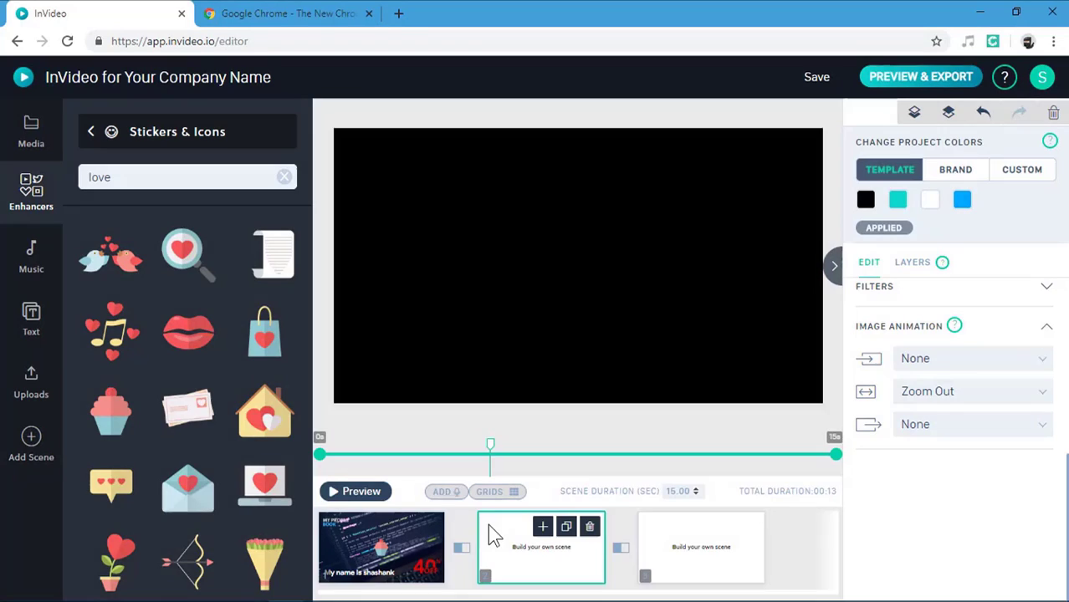
pyautogui.click(31, 132)
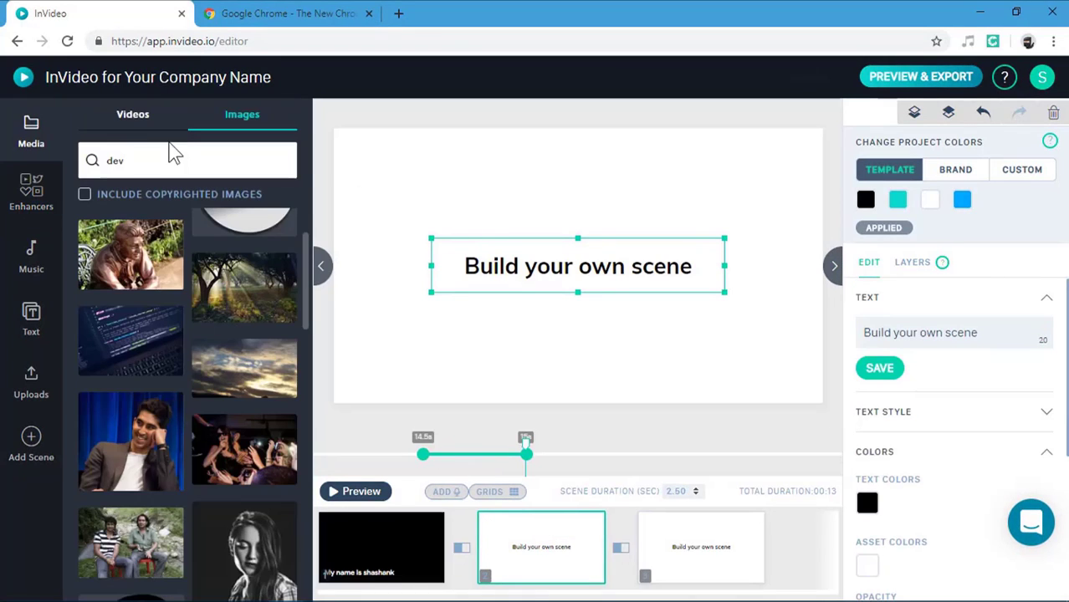
pyautogui.click(144, 132)
pyautogui.doubleClick(105, 164)
pyautogui.press('BackSpace')
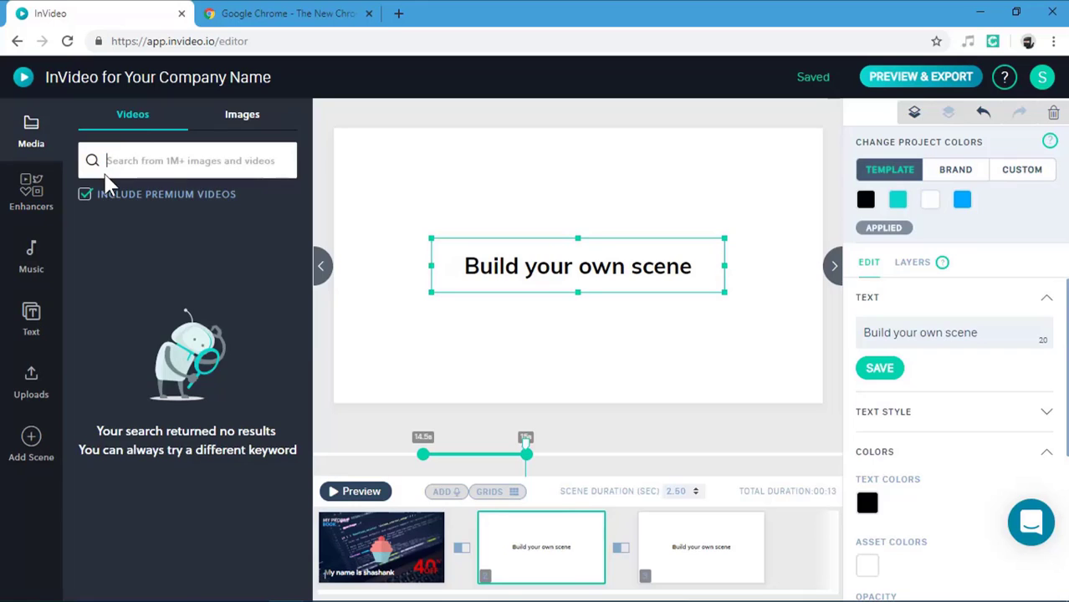
pyautogui.write('code')
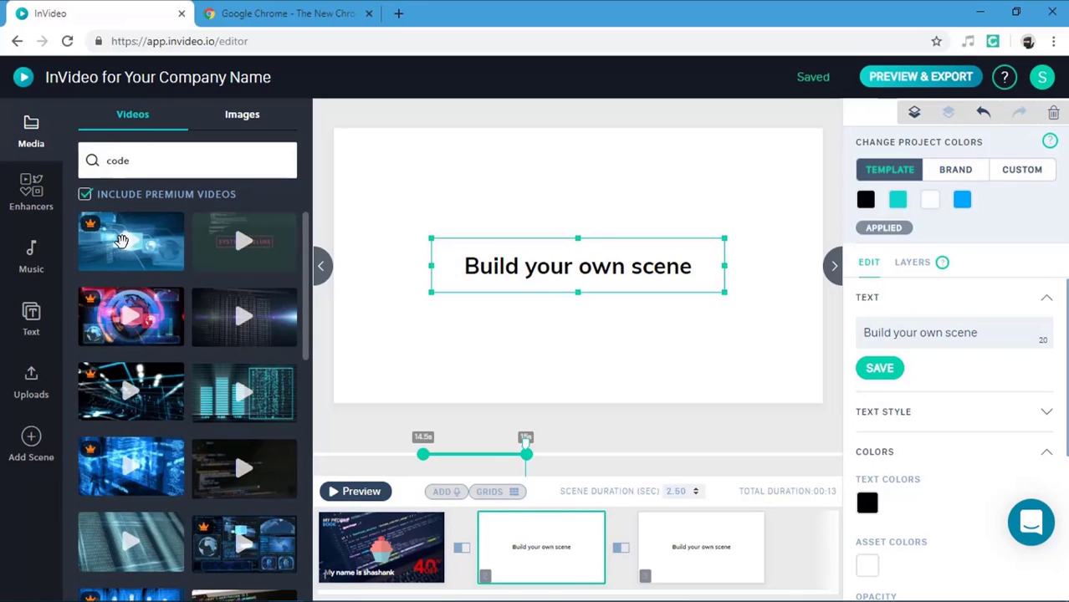
pyautogui.moveTo(132, 278); pyautogui.dragTo(446, 347)
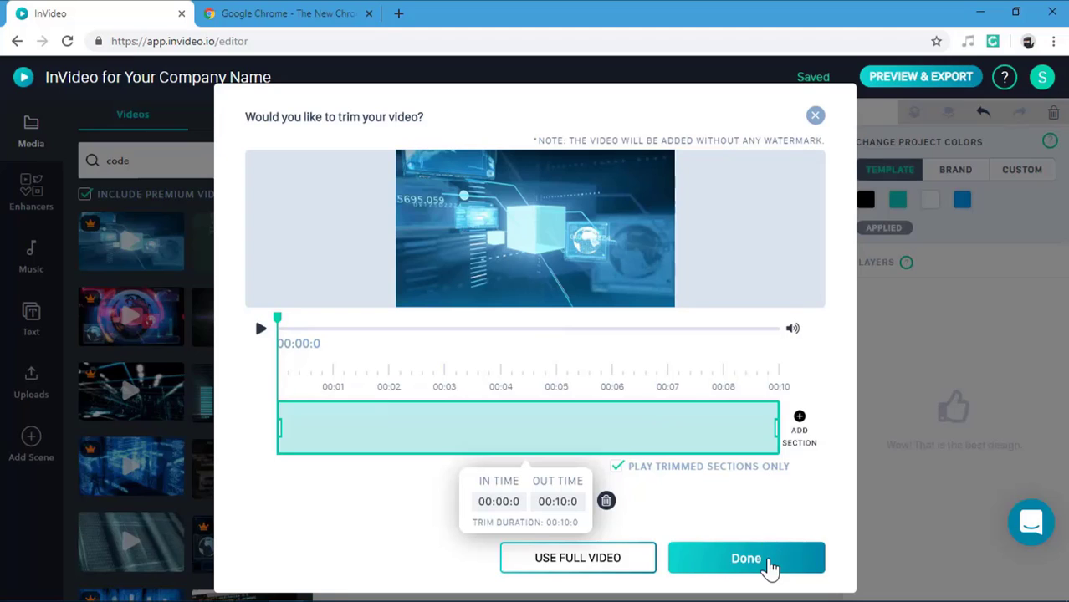
pyautogui.click(745, 558)
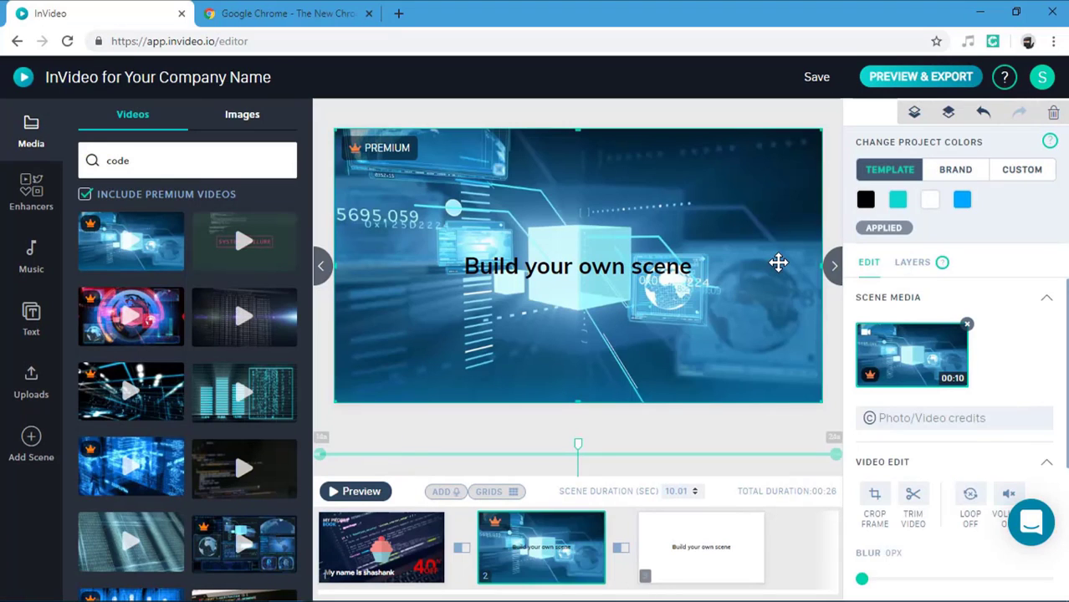
# Step: Delete the third scene from the project and confirm its removal
pyautogui.moveTo(749, 573)
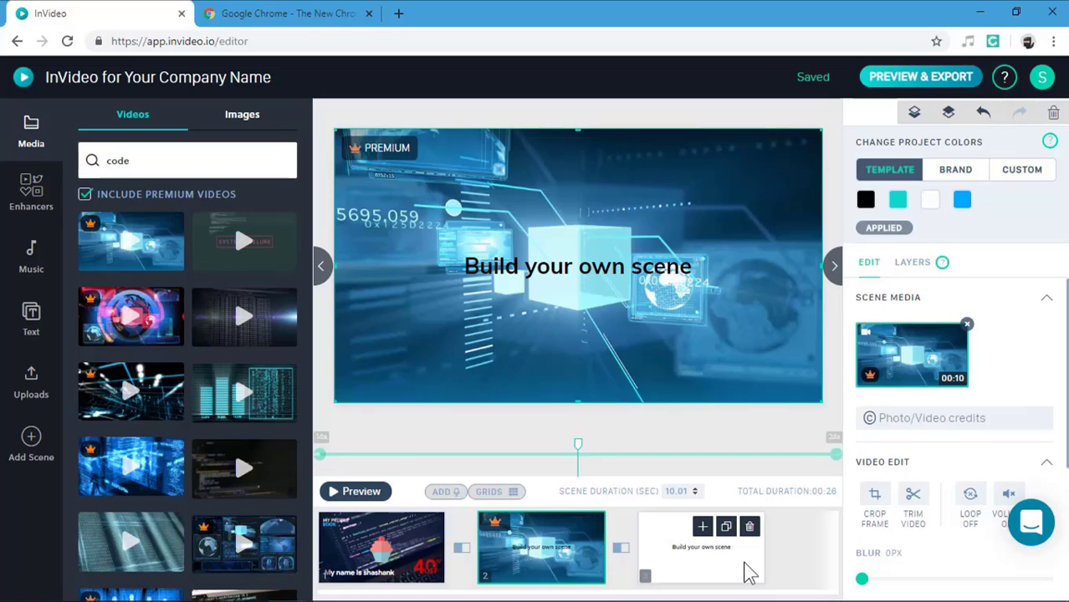
pyautogui.click(749, 526)
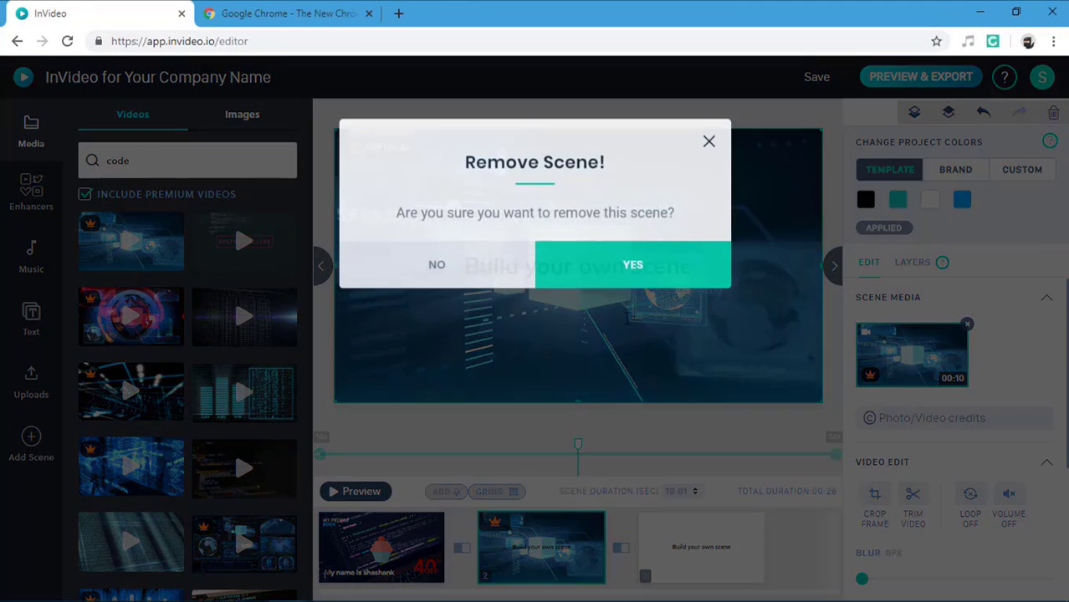
pyautogui.click(608, 393)
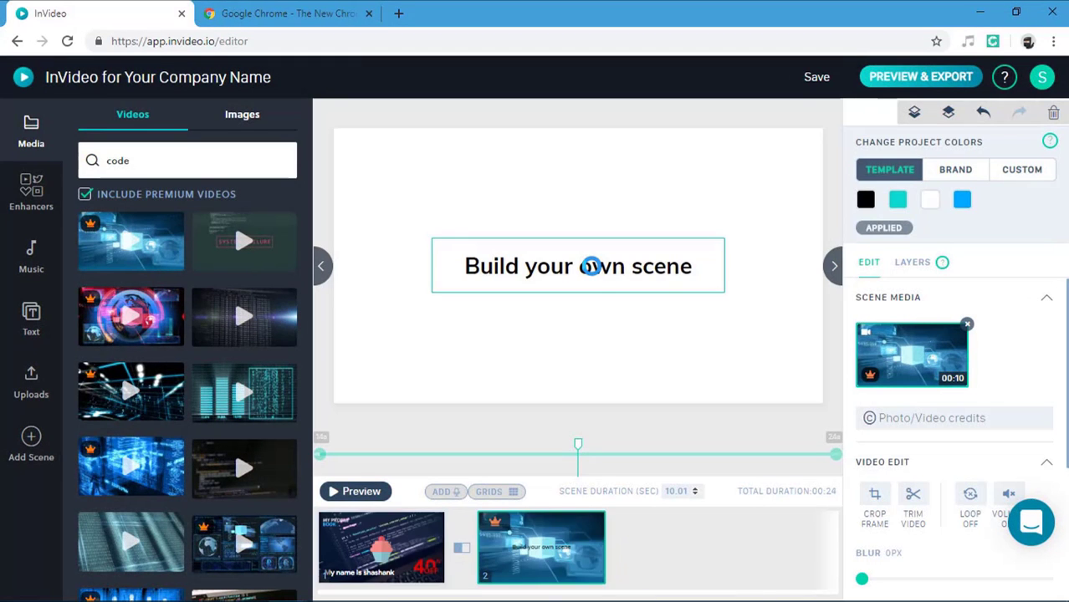
# Step: Replace the second scene's placeholder text with "use coupon code"
pyautogui.doubleClick(591, 266)
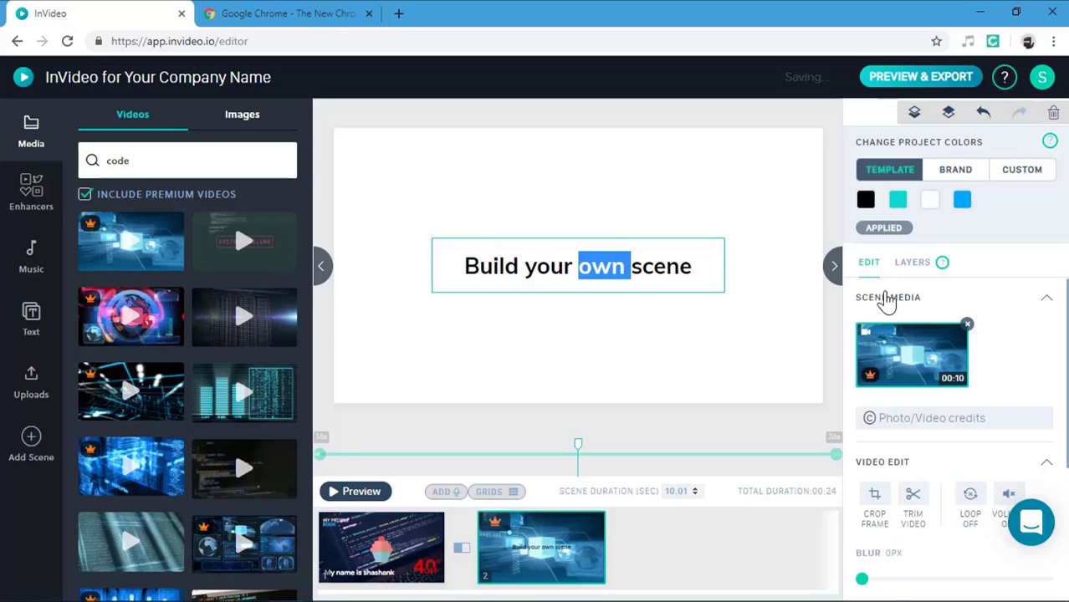
pyautogui.moveTo(931, 332); pyautogui.dragTo(864, 332)
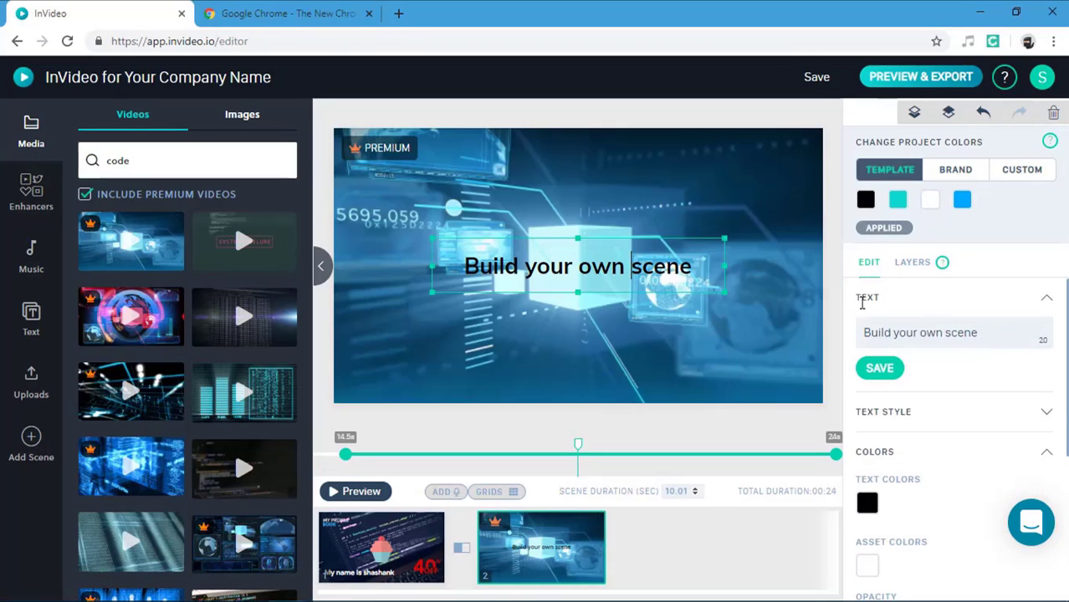
pyautogui.hotkey('ctrl', 'a')
pyautogui.press('BackSpace')
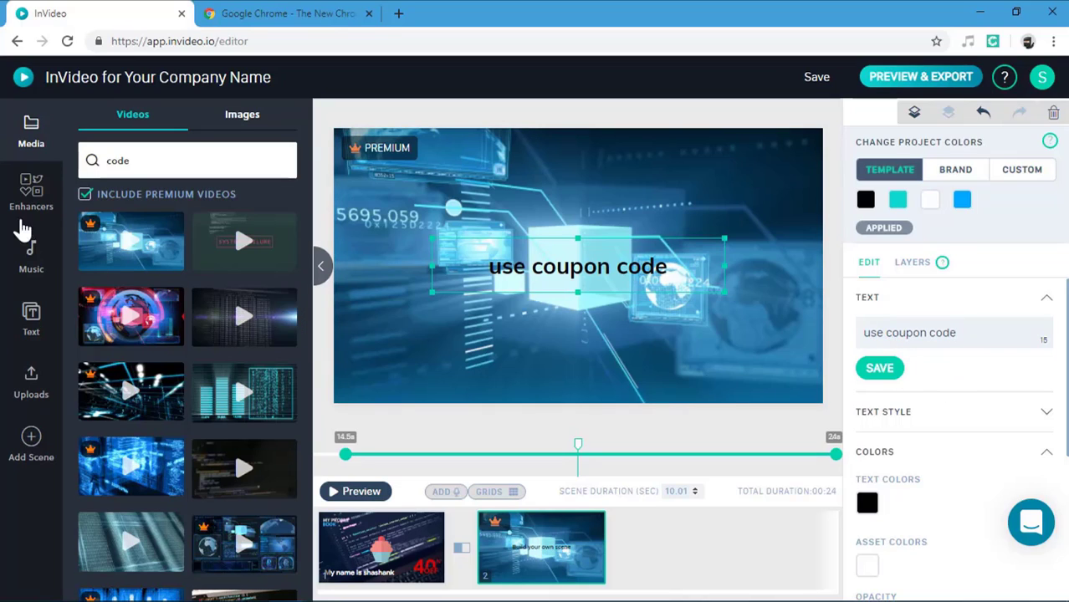
# Step: Add the white-and-black Product Designer aston and the rectangular Instagram social media credit to the second scene
pyautogui.click(31, 325)
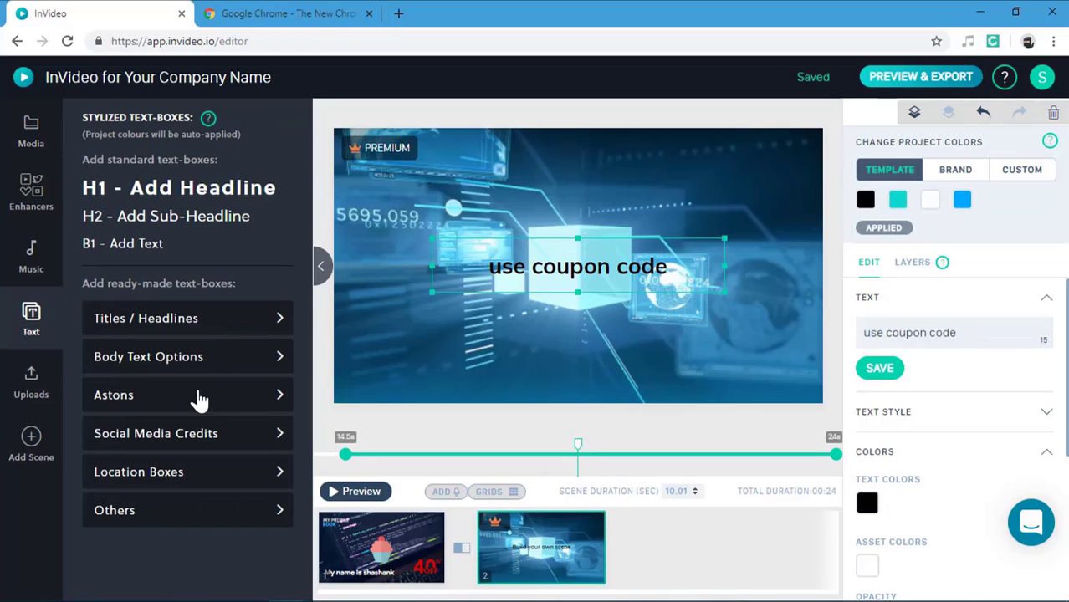
pyautogui.click(199, 395)
pyautogui.scroll(-3, 199, 400)
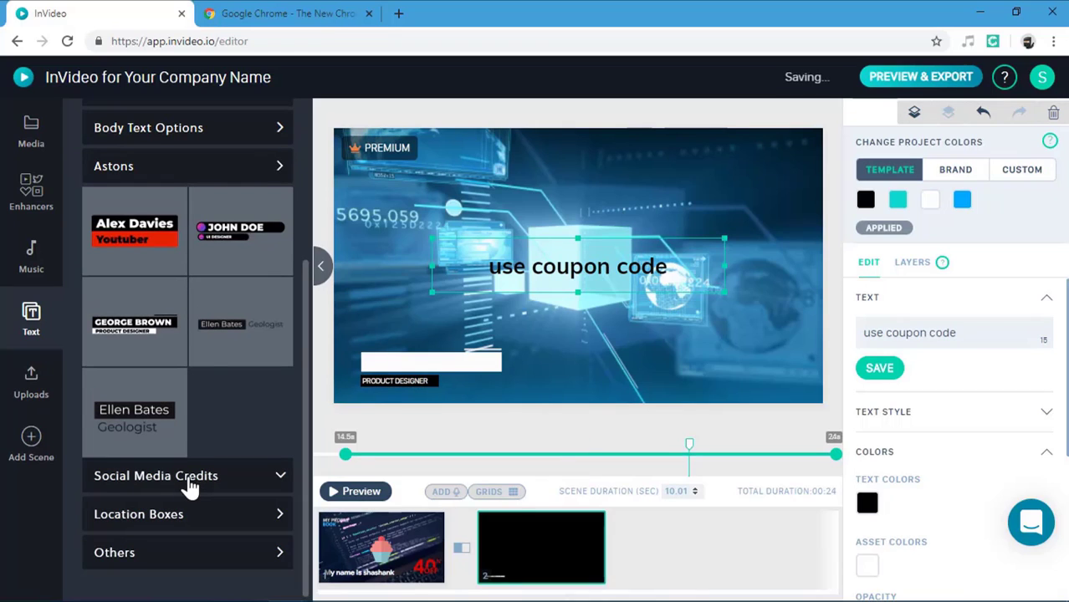
pyautogui.click(189, 487)
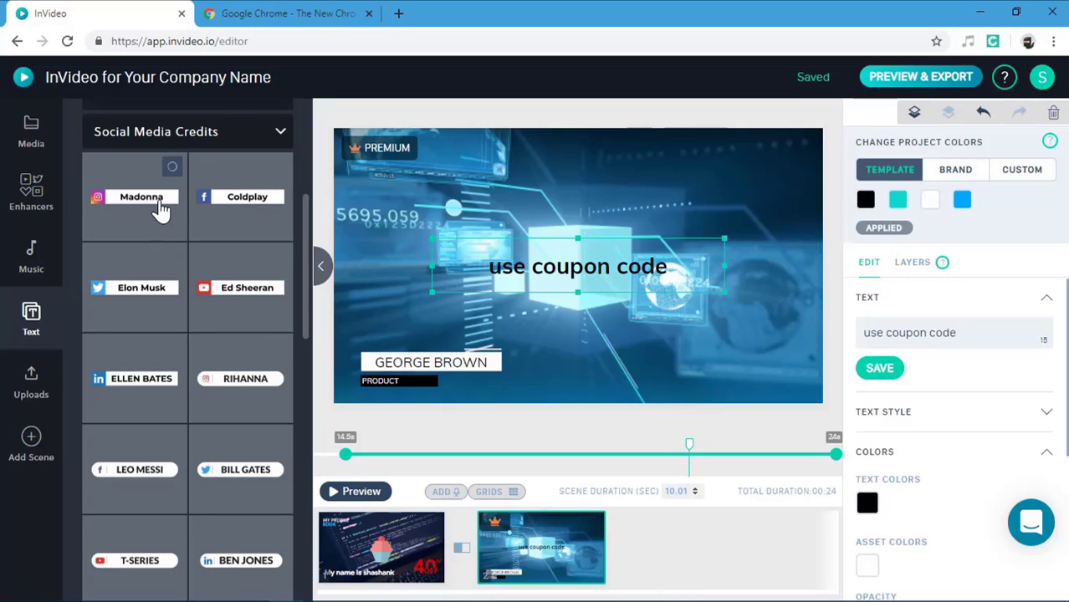
pyautogui.click(155, 209)
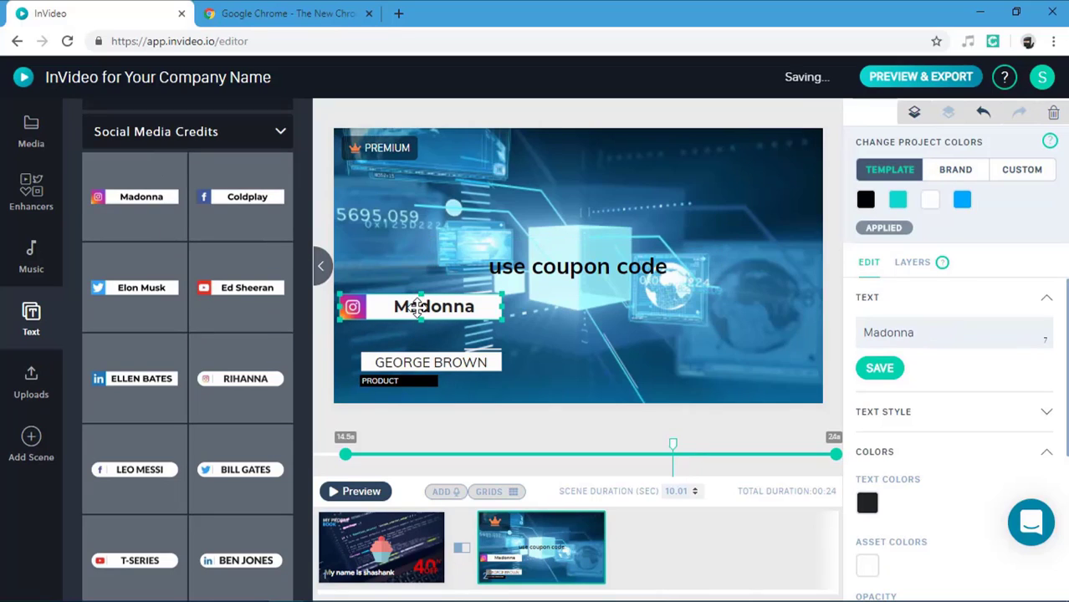
# Step: Replace the Instagram credit's sample name with the account handle and move the credit to the bottom centre of the canvas
pyautogui.doubleClick(868, 333)
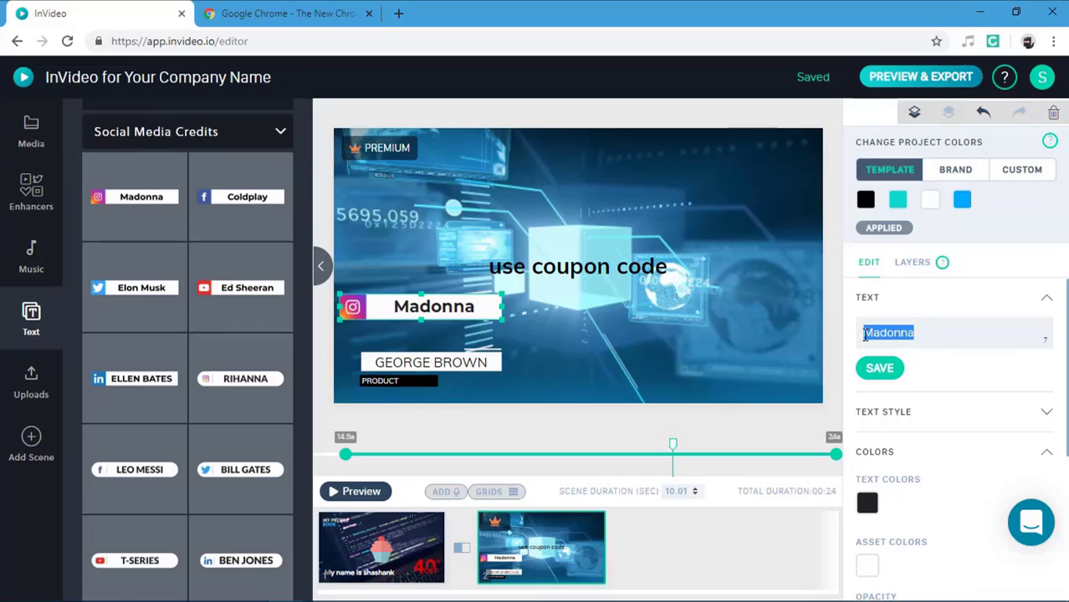
pyautogui.press('BackSpace')
pyautogui.write('Shashank')
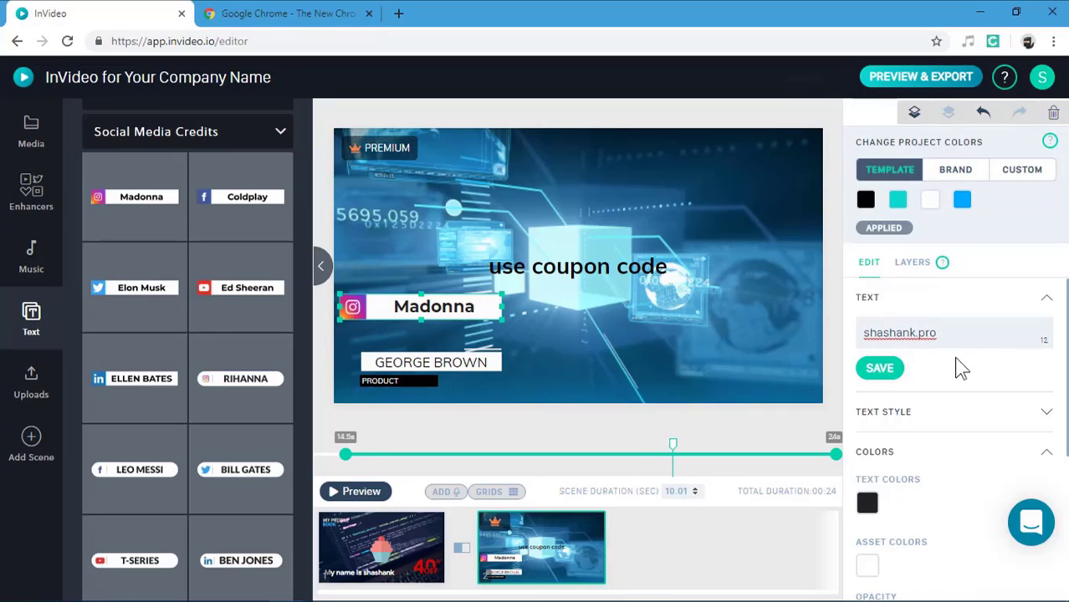
pyautogui.moveTo(414, 306); pyautogui.dragTo(534, 375)
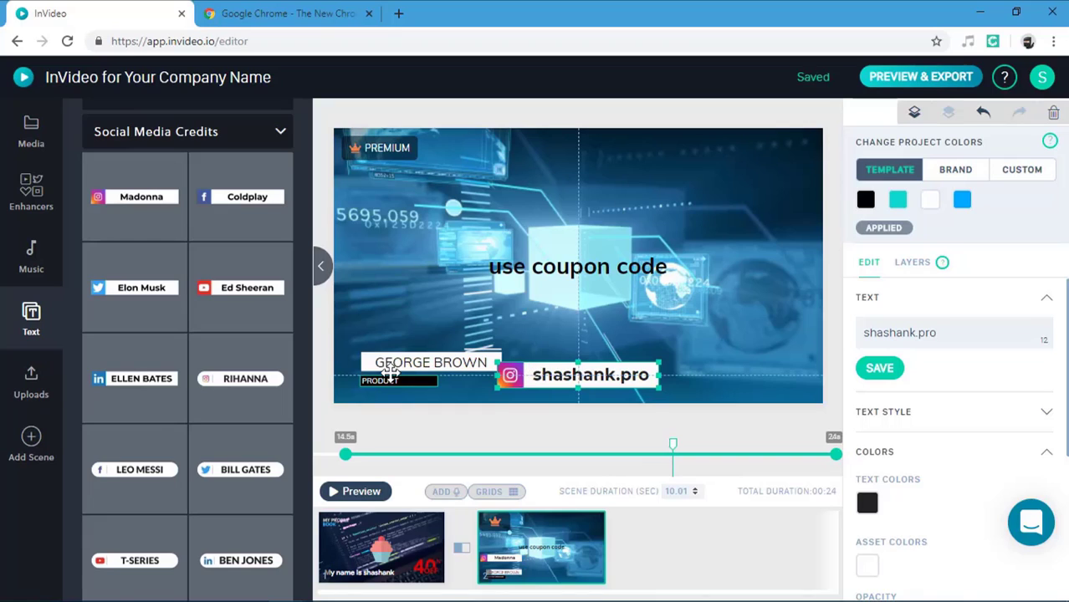
# Step: Move the aston's white and black boxes below the coupon text and change the white box's text to "FREECOURSE"
pyautogui.moveTo(389, 374); pyautogui.dragTo(536, 322)
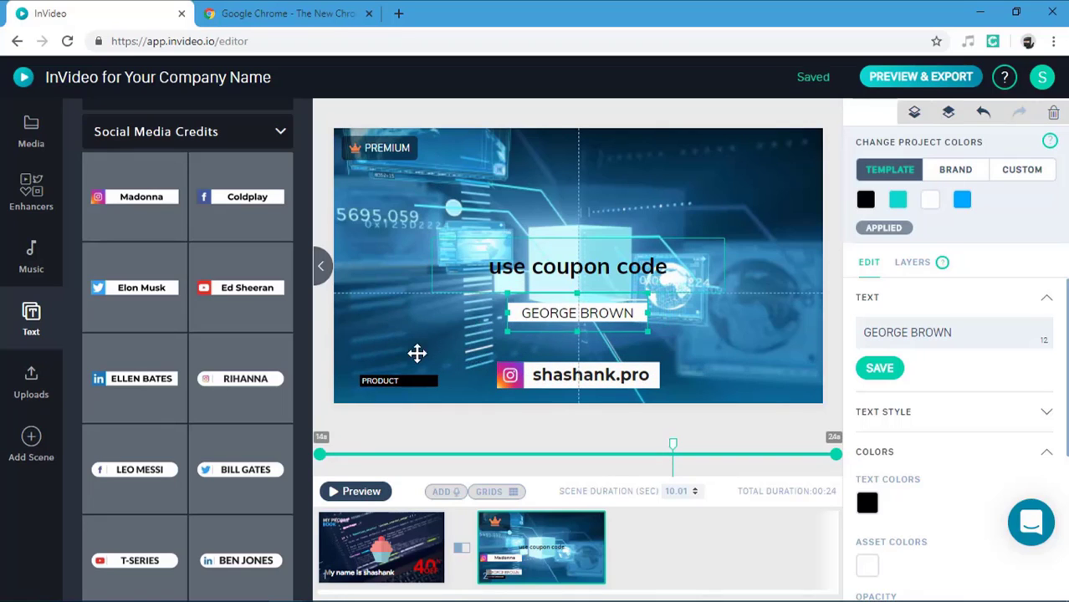
pyautogui.moveTo(394, 377); pyautogui.dragTo(542, 341)
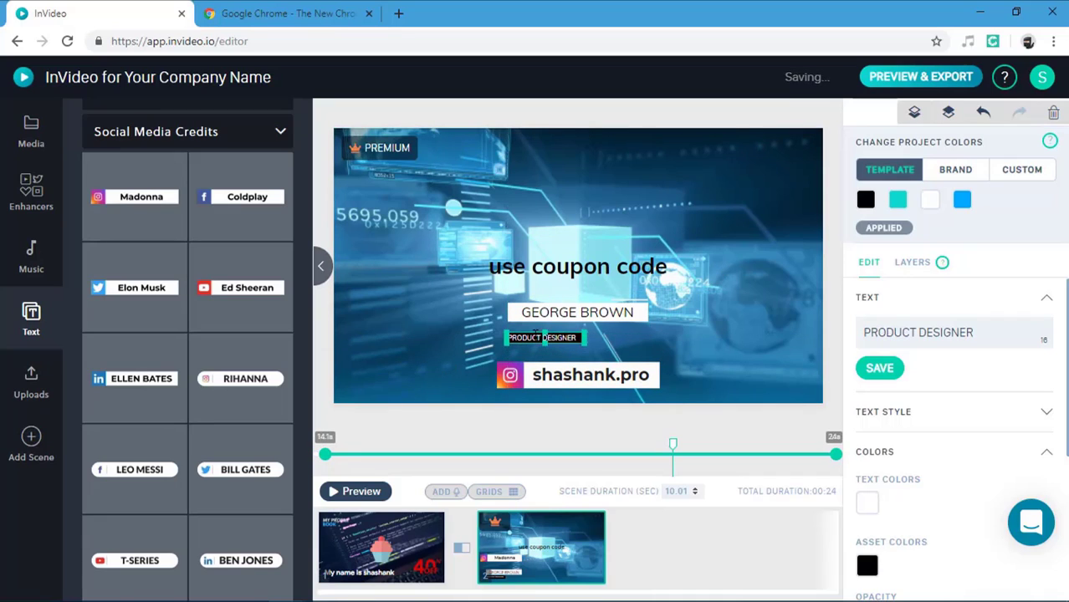
pyautogui.click(555, 312)
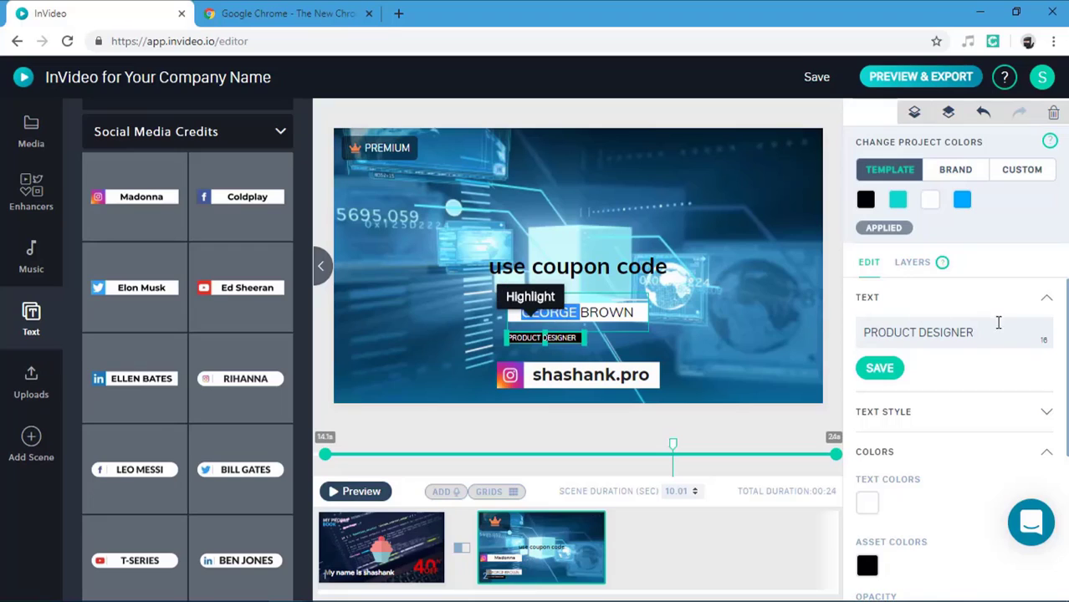
pyautogui.tripleClick(995, 334)
pyautogui.write('FREE')
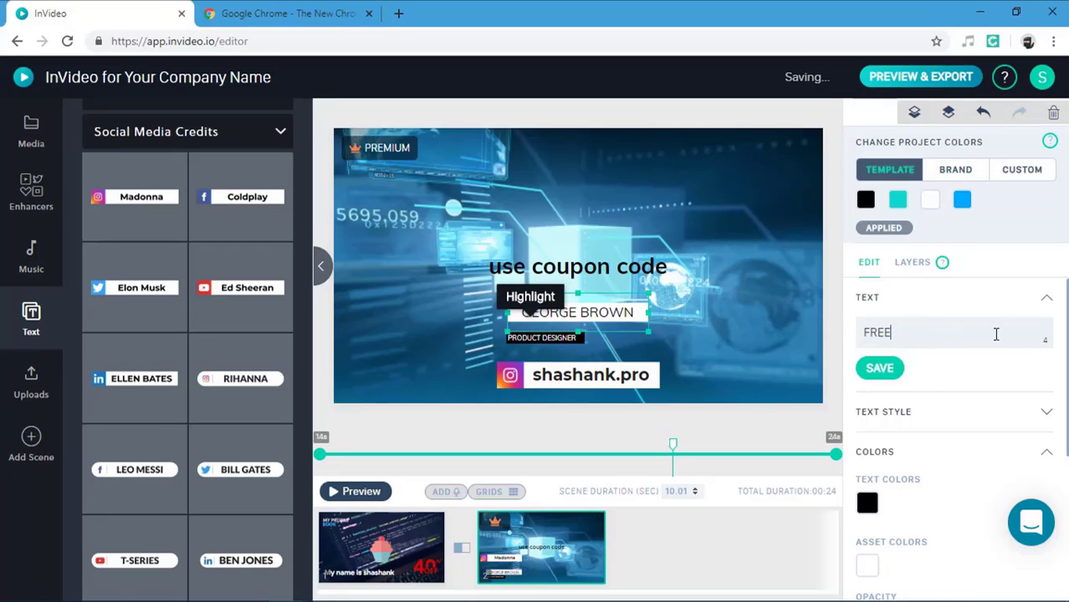
pyautogui.write('COURSE')
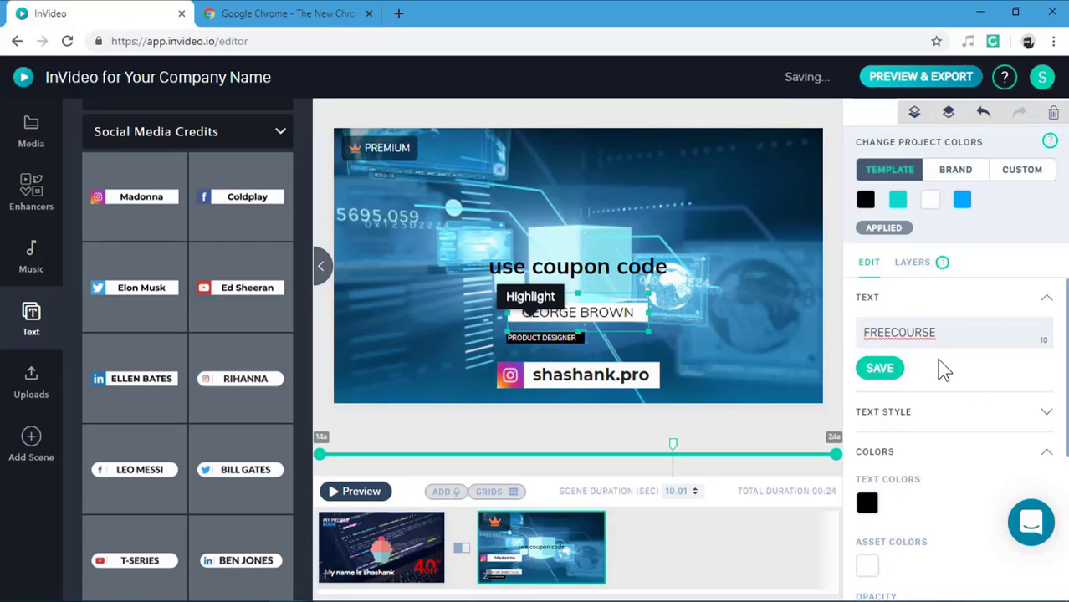
pyautogui.click(881, 369)
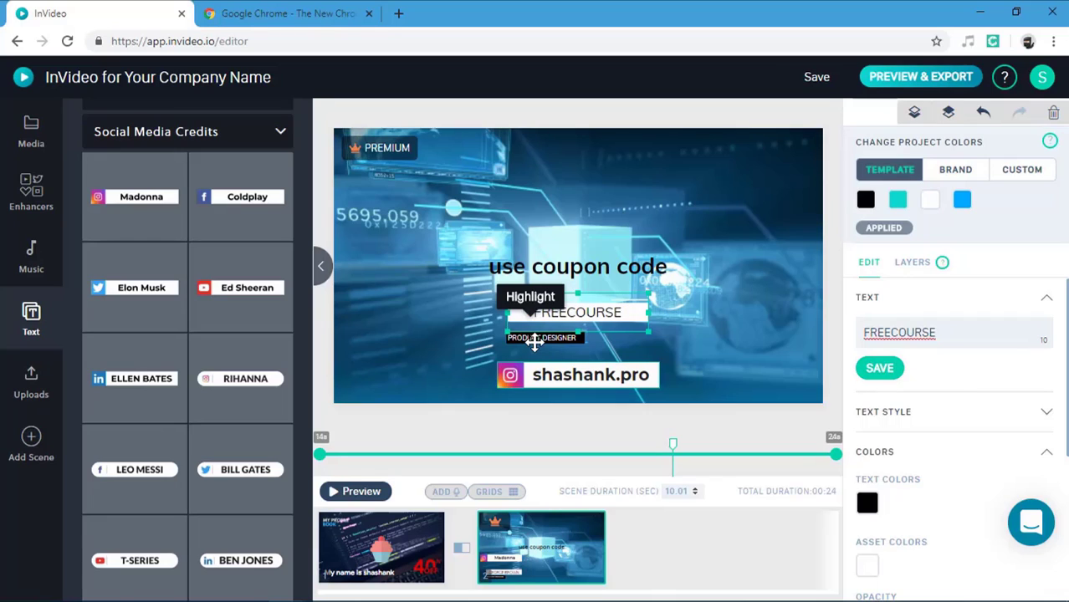
# Step: Change the black box's text to "Myprofilebook.com" and align it directly beneath the FREECOURSE box
pyautogui.click(535, 338)
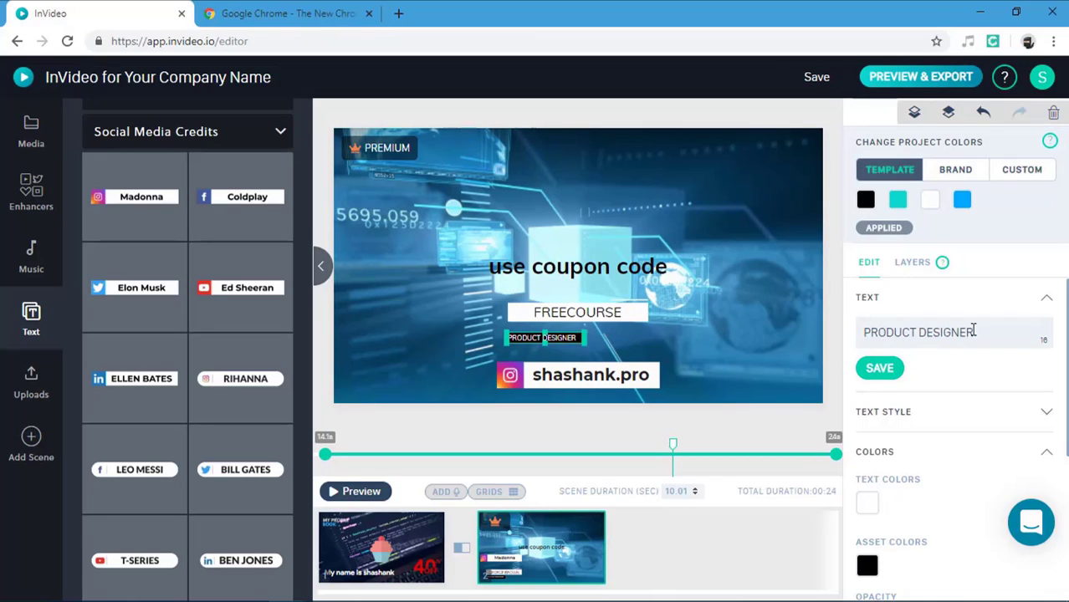
pyautogui.tripleClick(973, 332)
pyautogui.press('BackSpace')
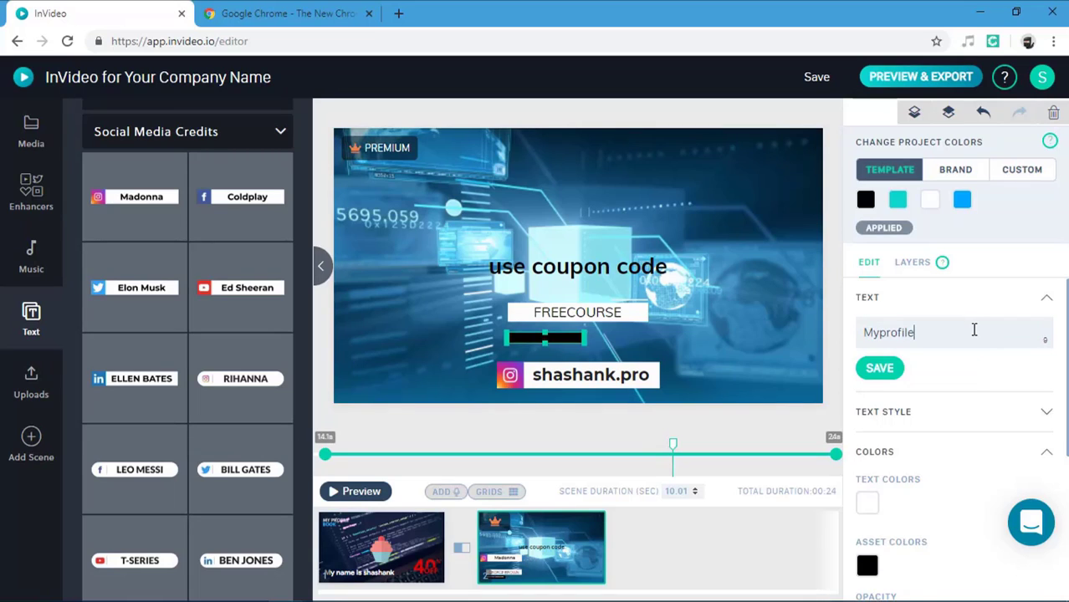
pyautogui.write('Myprofilebook.com')
pyautogui.click(880, 370)
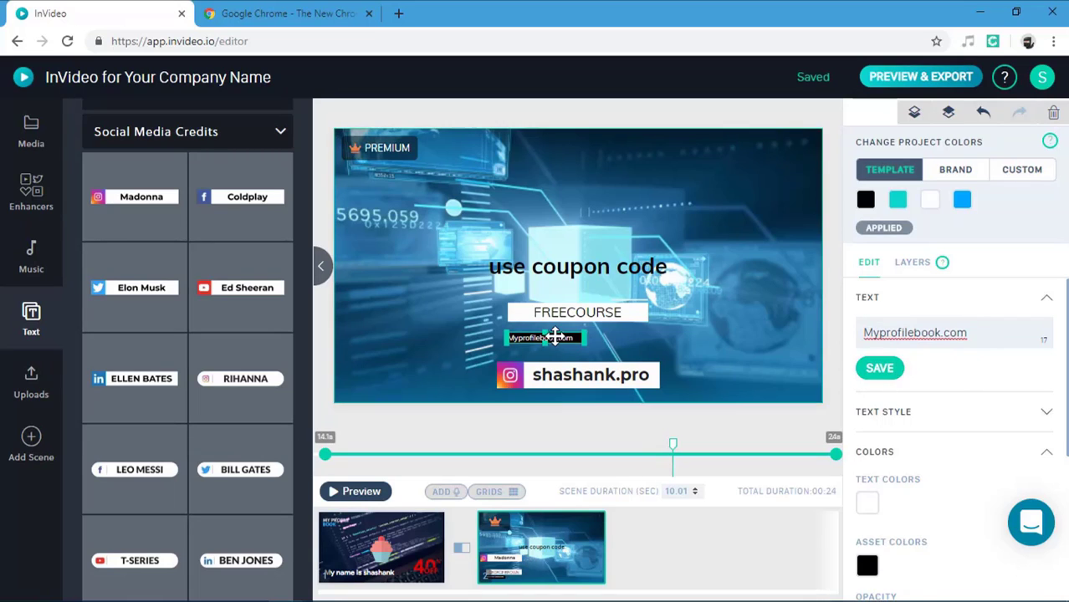
pyautogui.moveTo(556, 337); pyautogui.dragTo(555, 331)
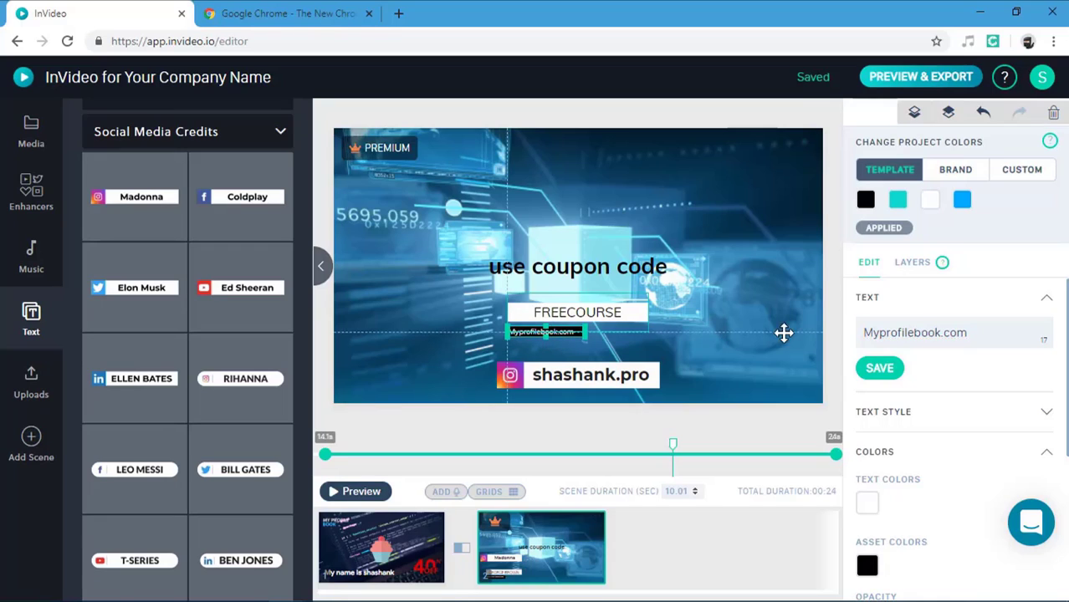
pyautogui.moveTo(784, 333); pyautogui.dragTo(832, 339)
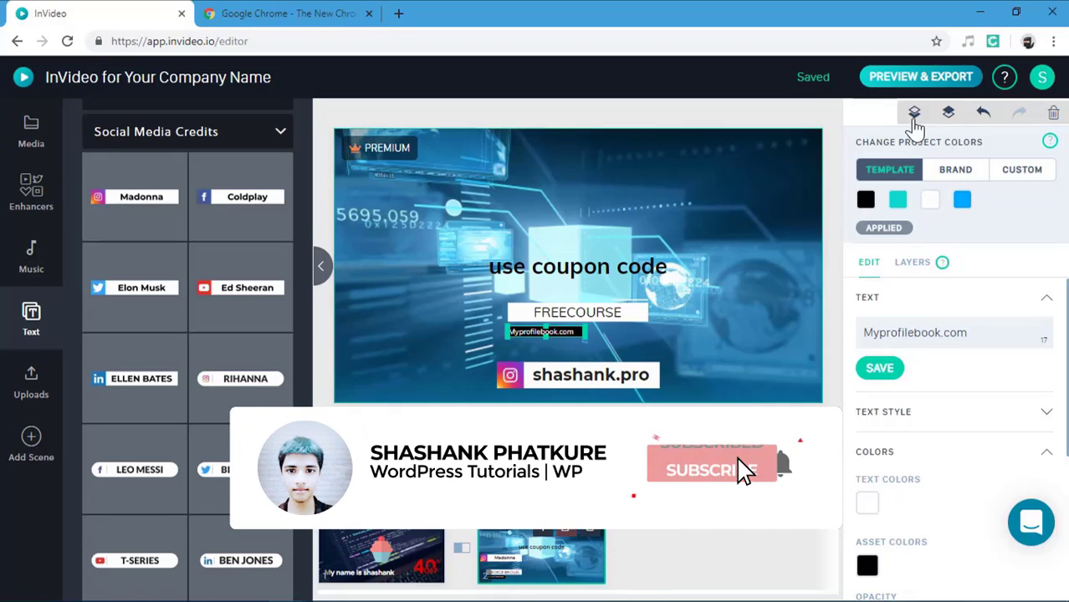
# Step: Export the finished video from its preview
pyautogui.click(945, 81)
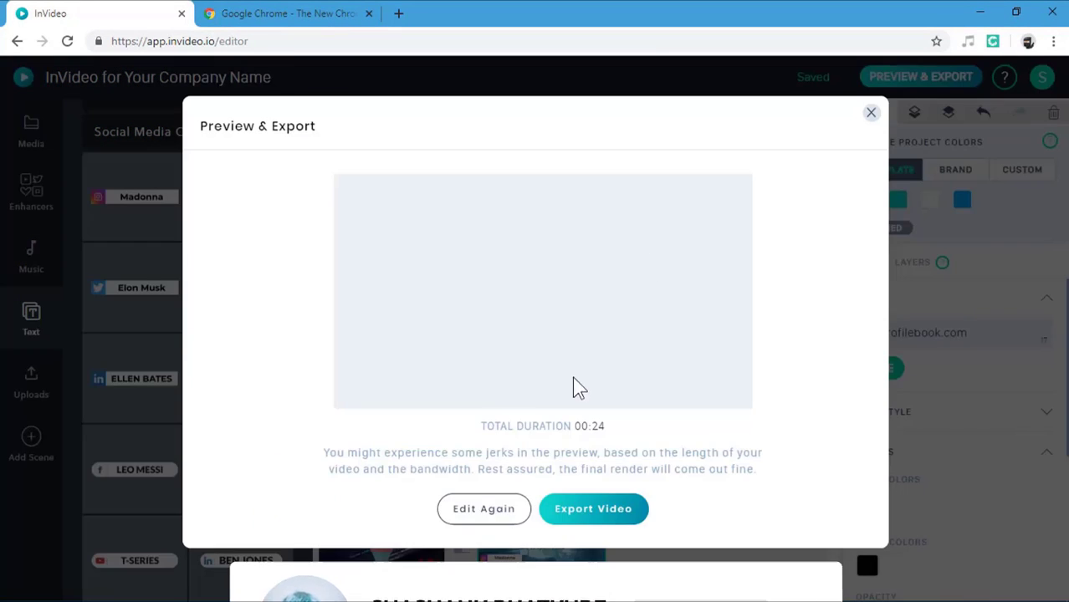
pyautogui.click(584, 512)
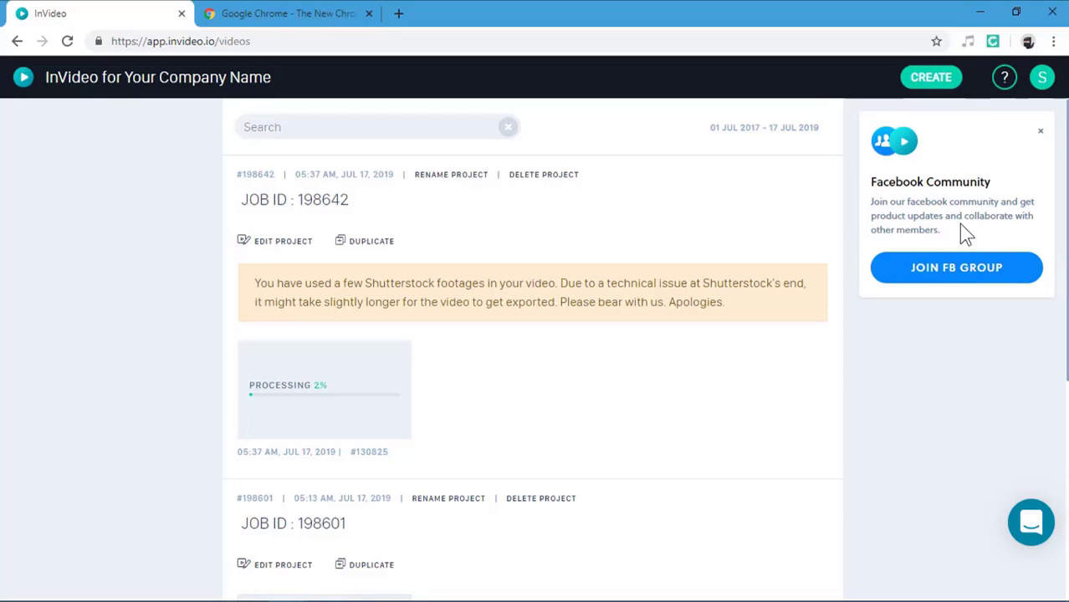
# Step: Look at the support chat's contact and conversation options, and close the chat
pyautogui.click(1033, 523)
pyautogui.click(1035, 522)
pyautogui.click(1035, 523)
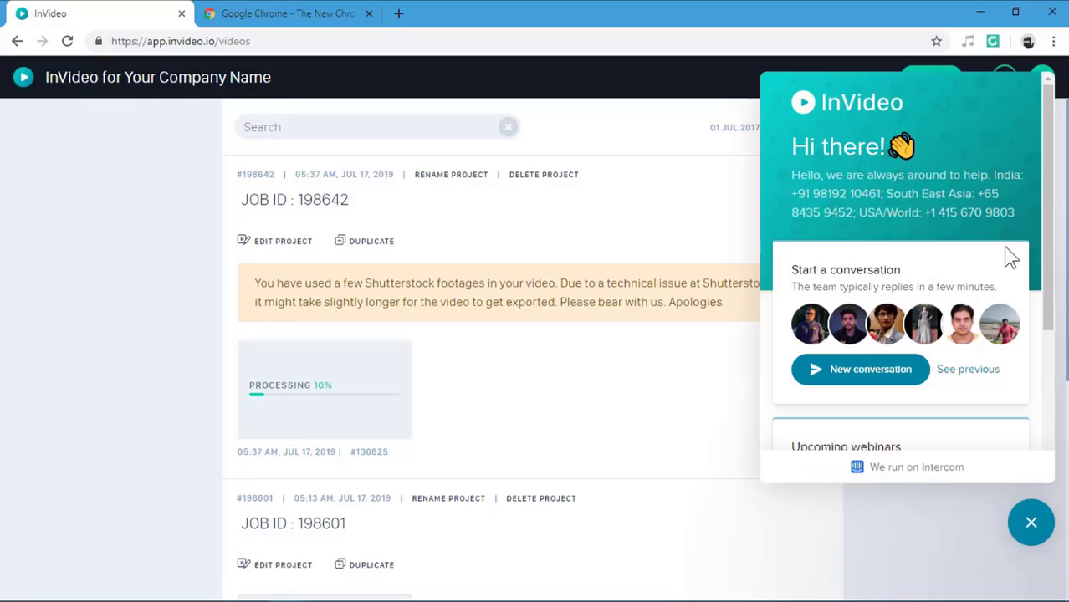
pyautogui.click(1031, 523)
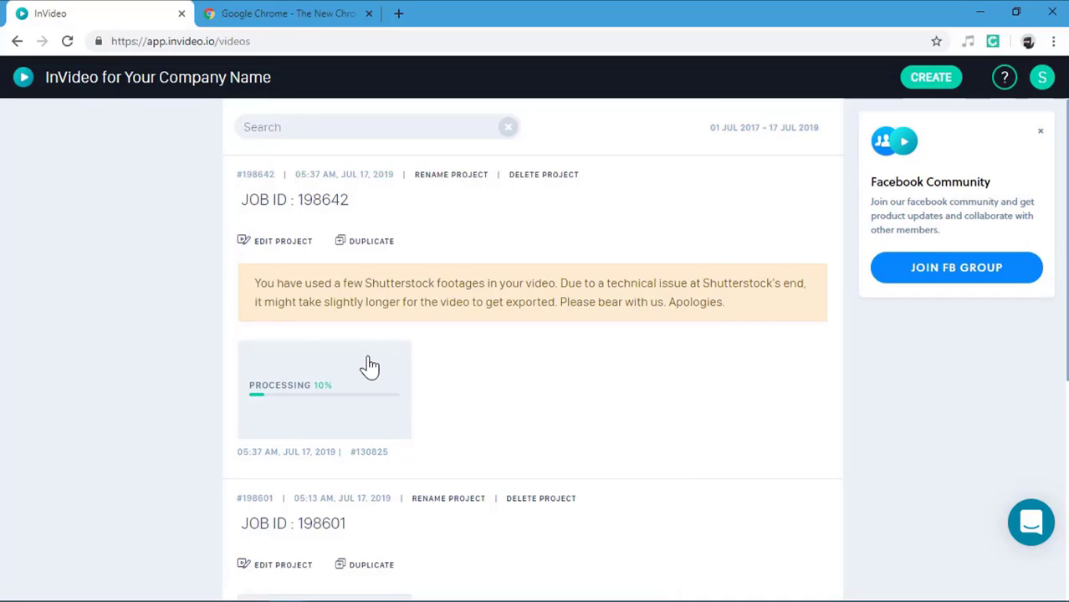
# Step: Reopen the newly exported project for editing
pyautogui.click(276, 247)
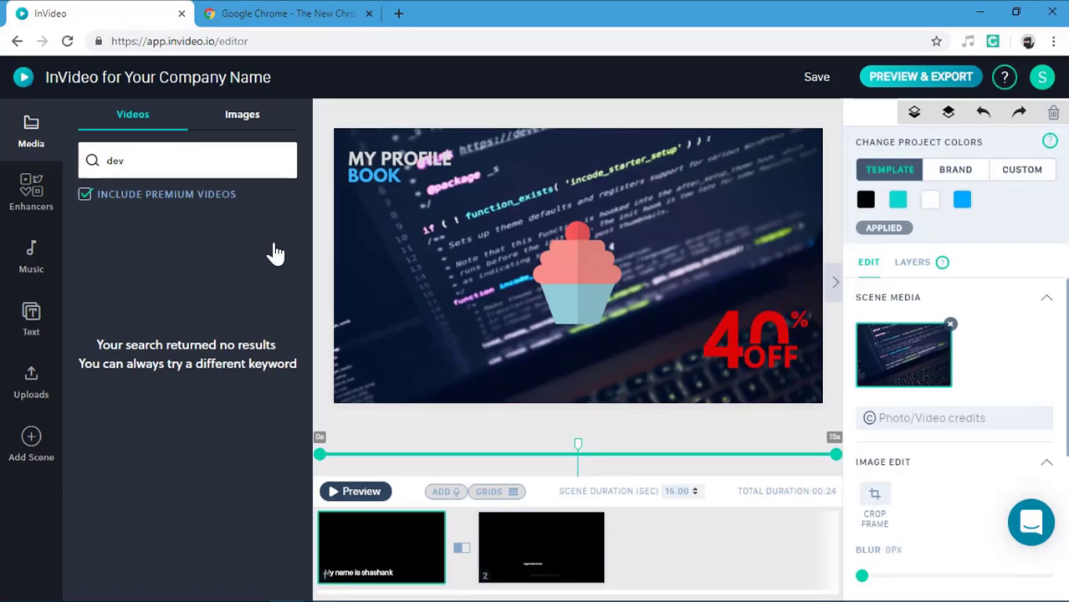
# Step: Browse the Dramatic music category and listen to samples of A Fallen Cowboy, Airline and Bus Da Blockbuster
pyautogui.click(34, 245)
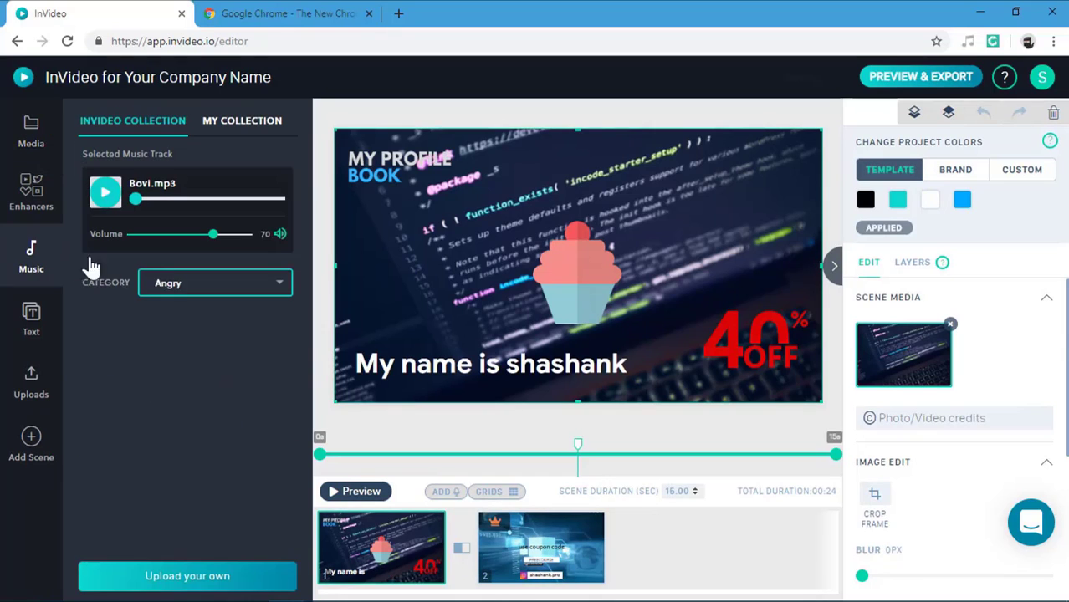
pyautogui.click(174, 285)
pyautogui.click(177, 435)
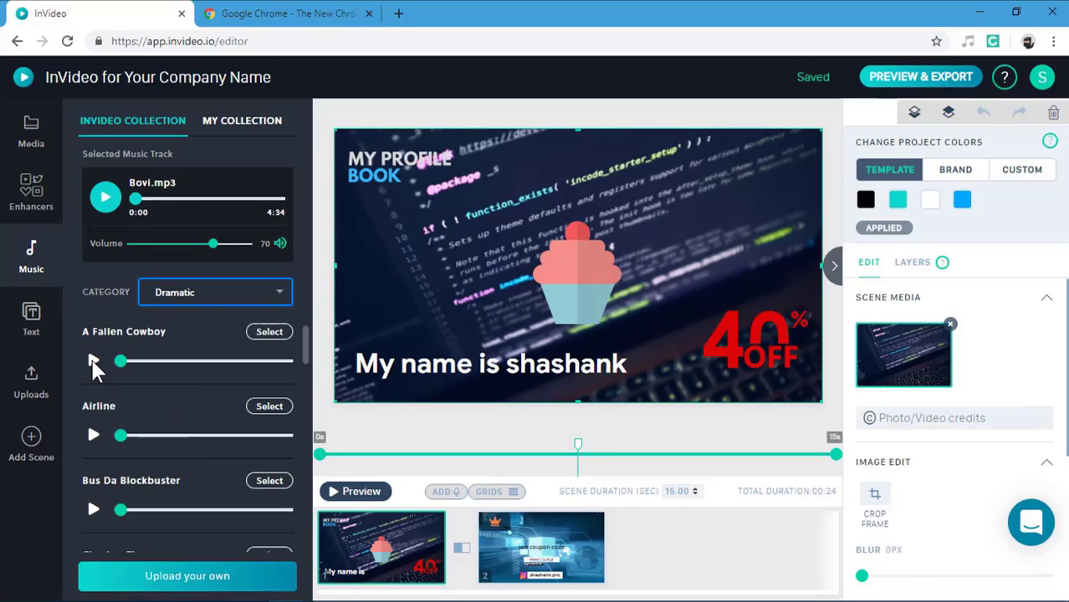
pyautogui.click(93, 362)
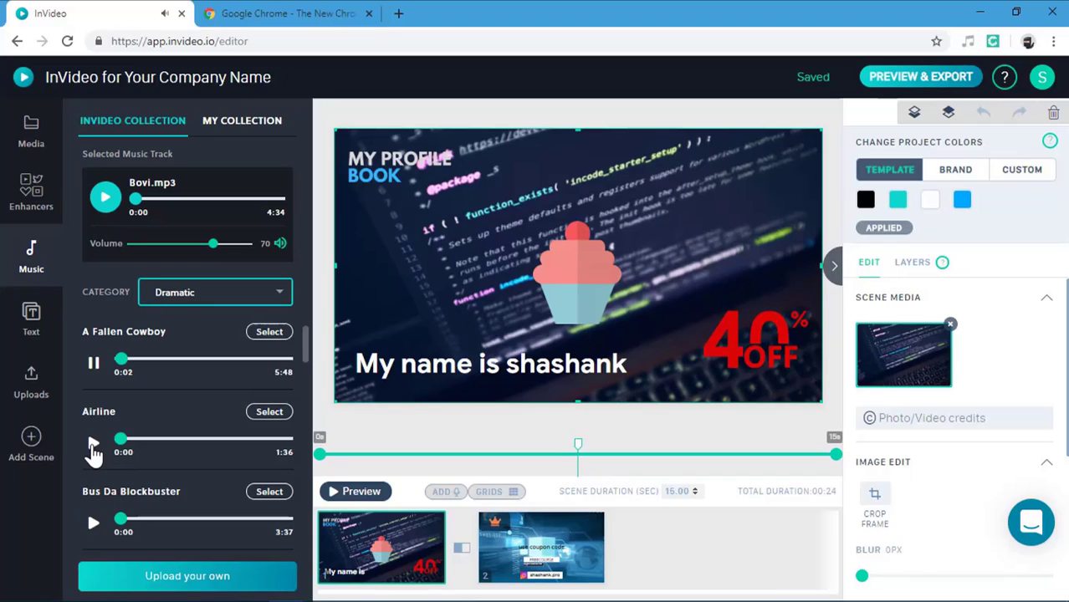
pyautogui.click(92, 445)
pyautogui.click(93, 524)
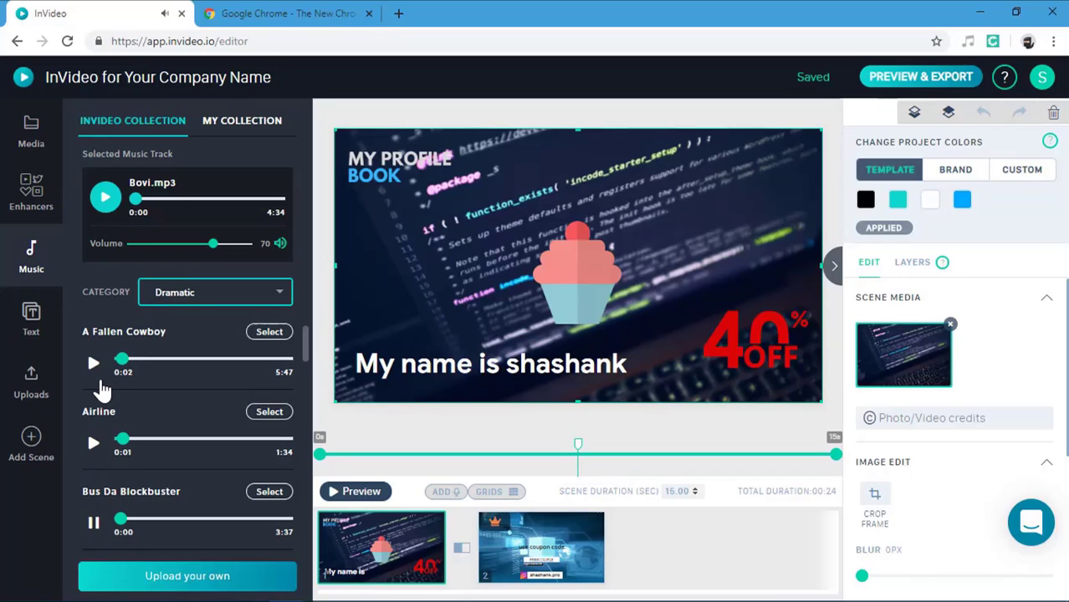
pyautogui.click(92, 363)
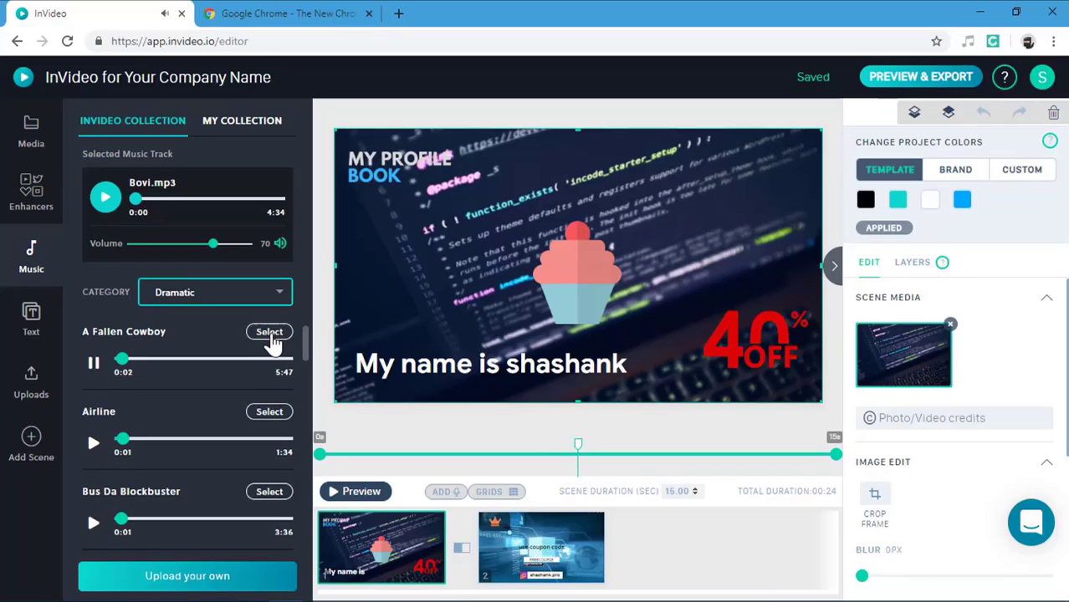
# Step: Use "A Fallen Cowboy" as the video's music track and set its volume to 38
pyautogui.click(270, 336)
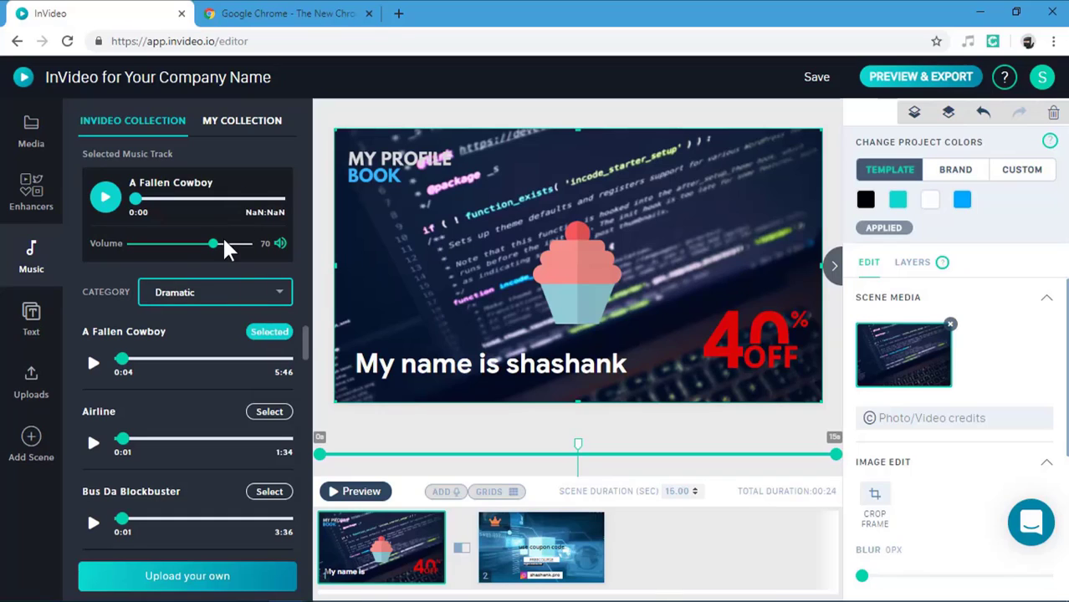
pyautogui.moveTo(219, 246); pyautogui.dragTo(178, 251)
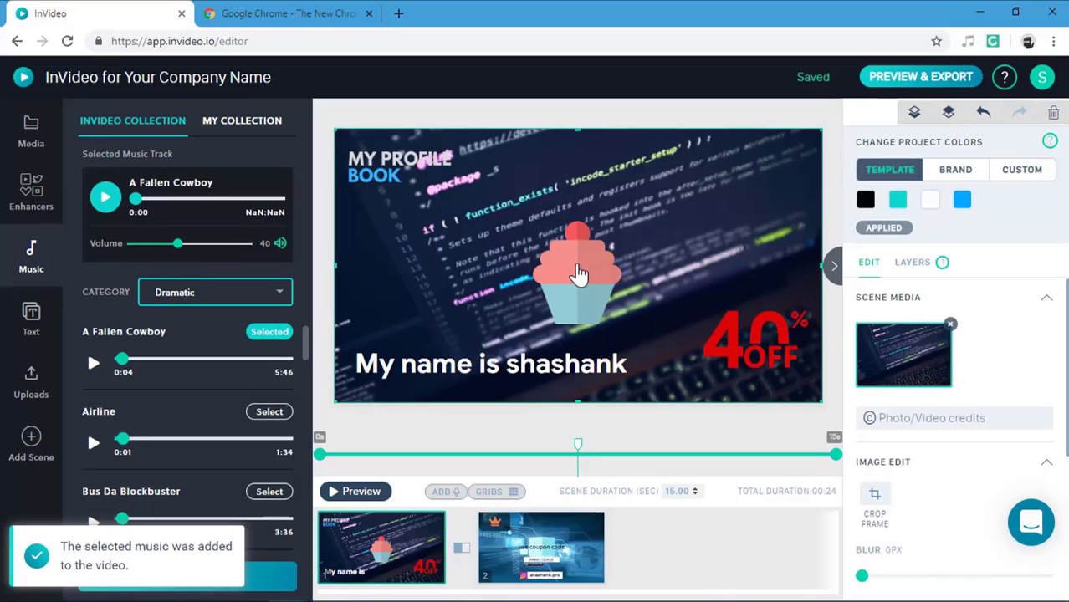
# Step: Apply an image filter to the MY PROFILE BOOK logo in the first scene
pyautogui.click(579, 274)
pyautogui.click(380, 167)
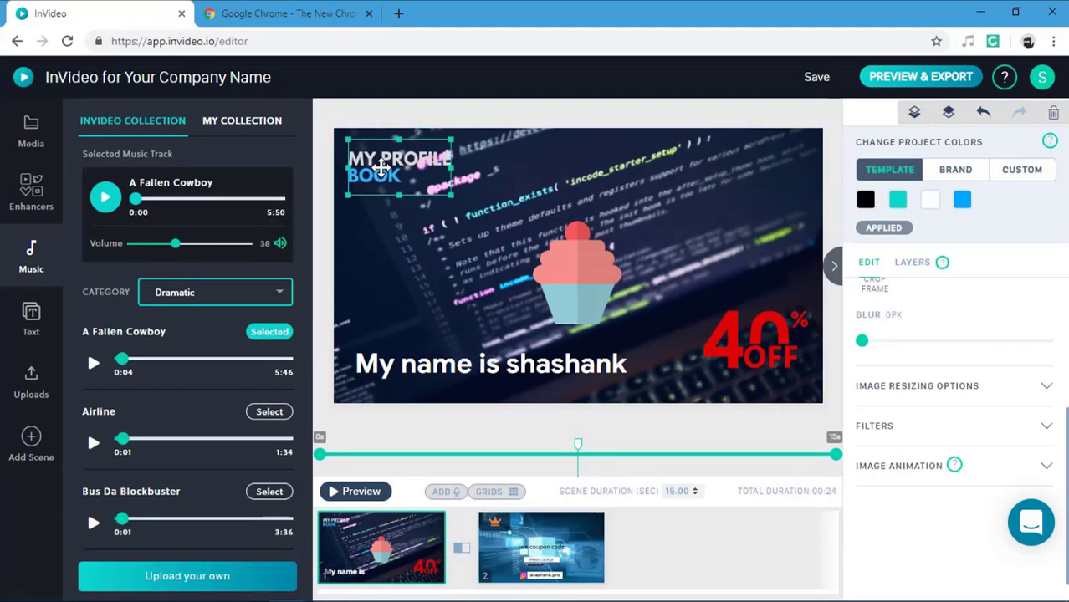
pyautogui.moveTo(862, 341); pyautogui.dragTo(860, 431)
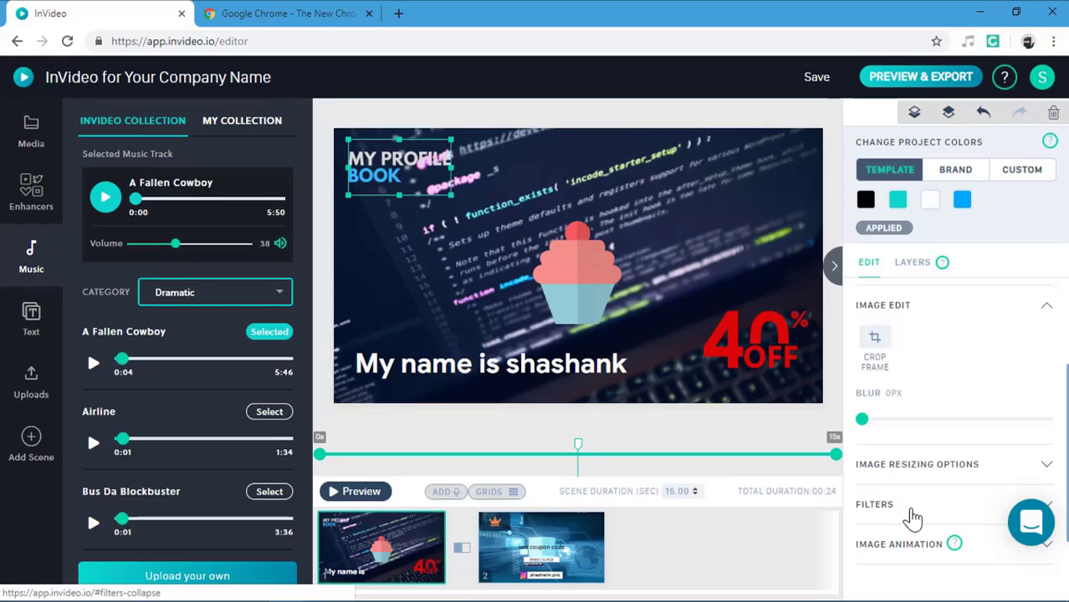
pyautogui.click(911, 518)
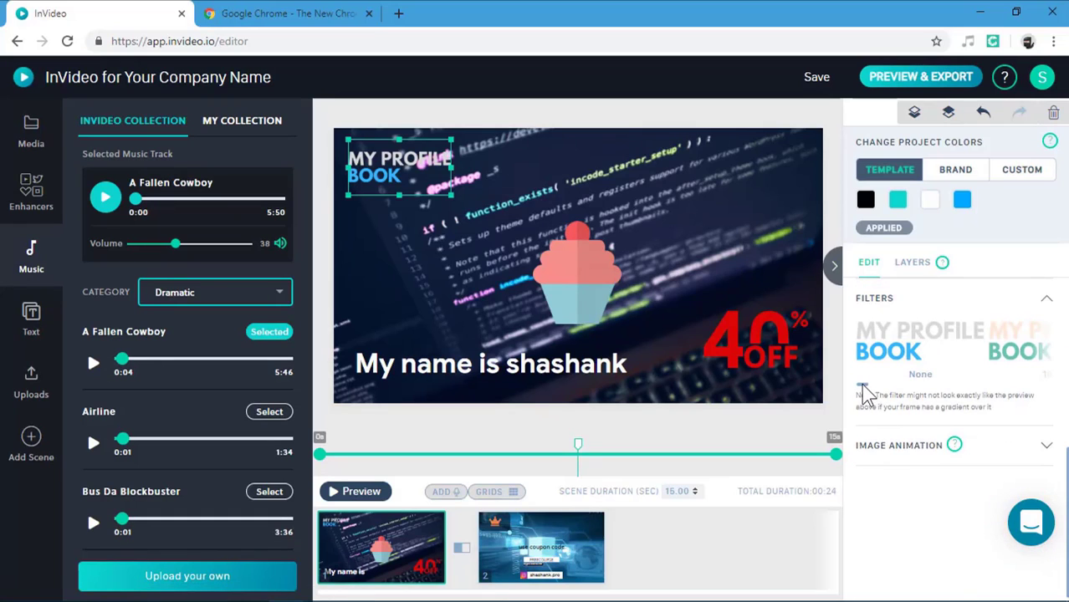
pyautogui.moveTo(863, 388); pyautogui.dragTo(899, 387)
pyautogui.click(908, 366)
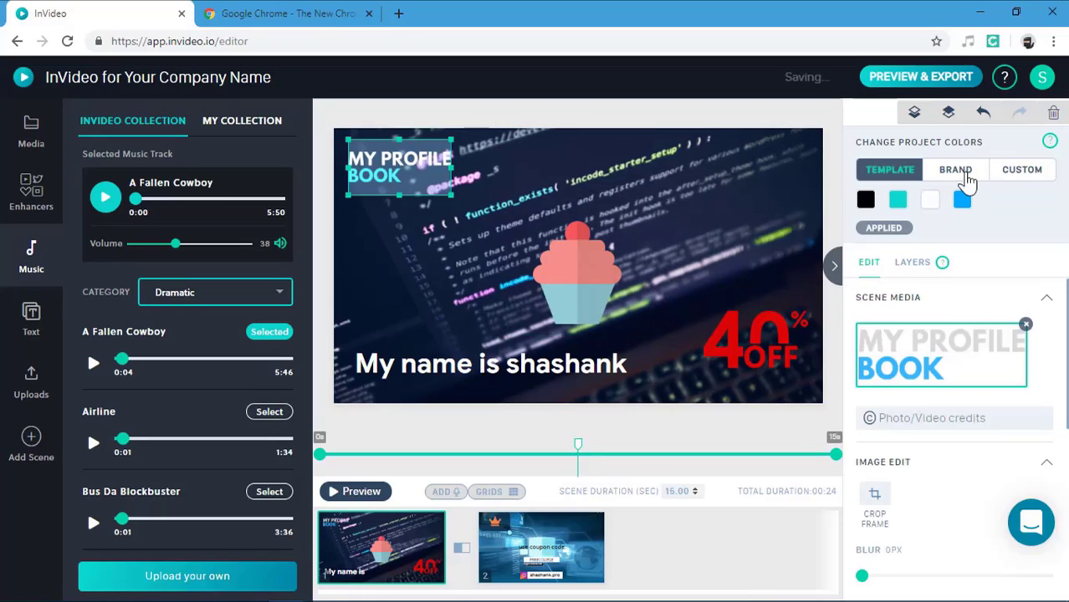
# Step: Compare the template, brand and custom color palettes available for the project without applying one
pyautogui.click(969, 172)
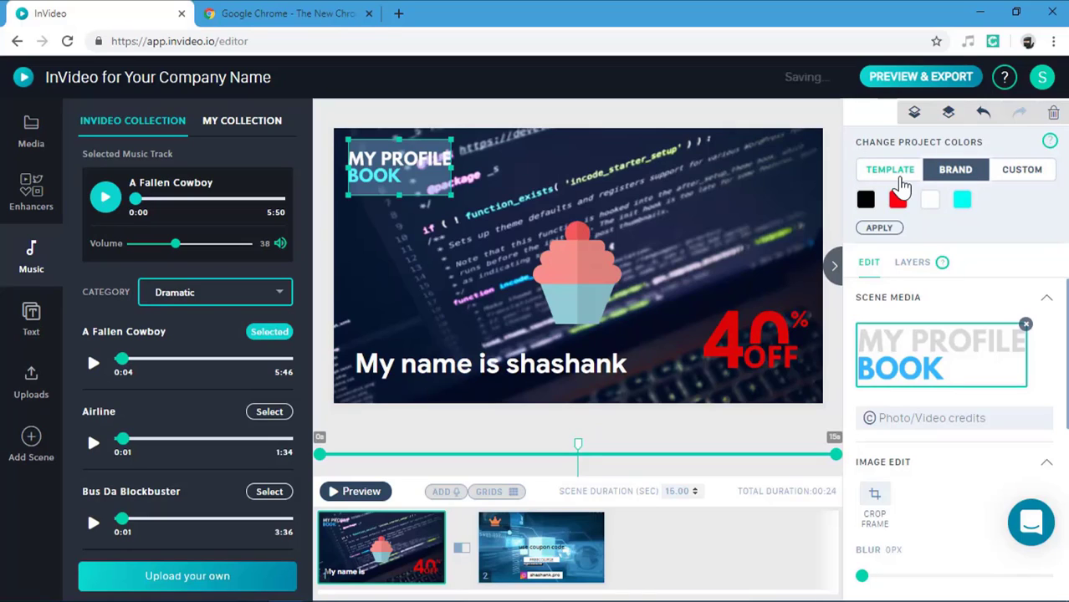
pyautogui.click(896, 174)
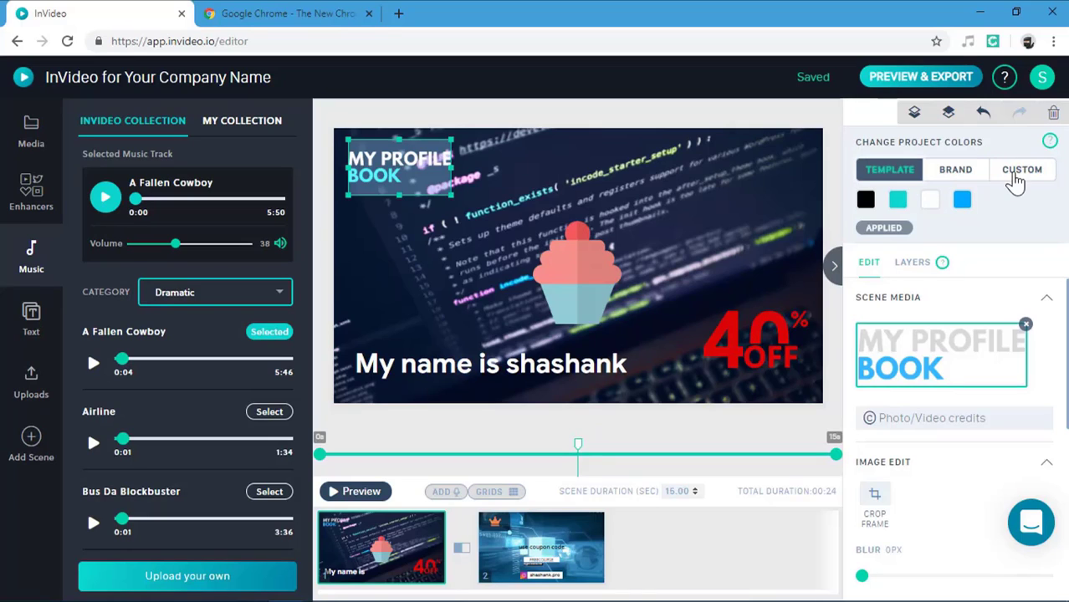
pyautogui.click(1016, 174)
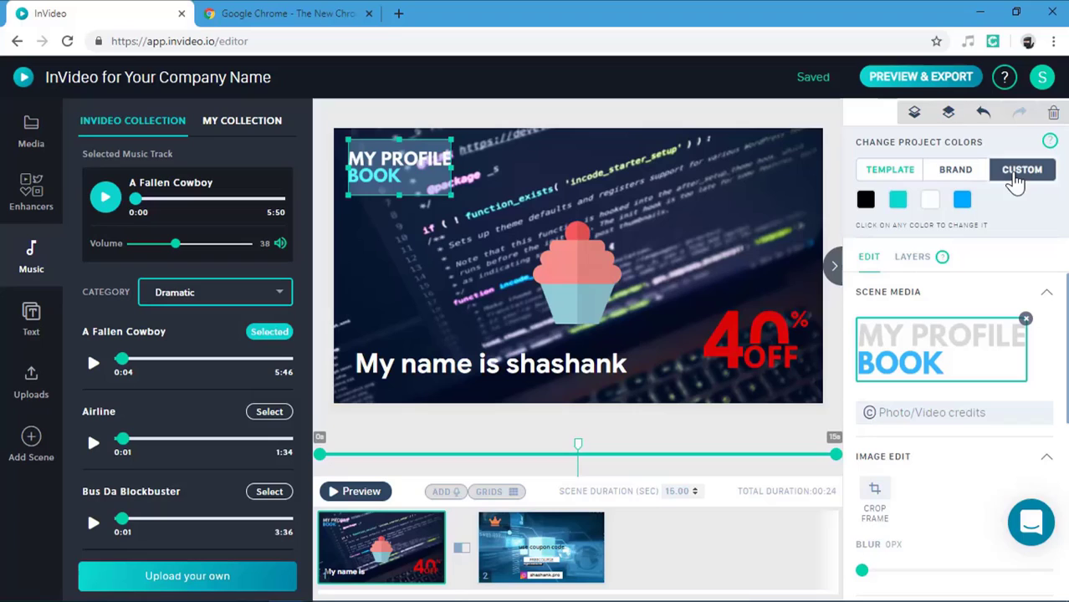
pyautogui.click(951, 174)
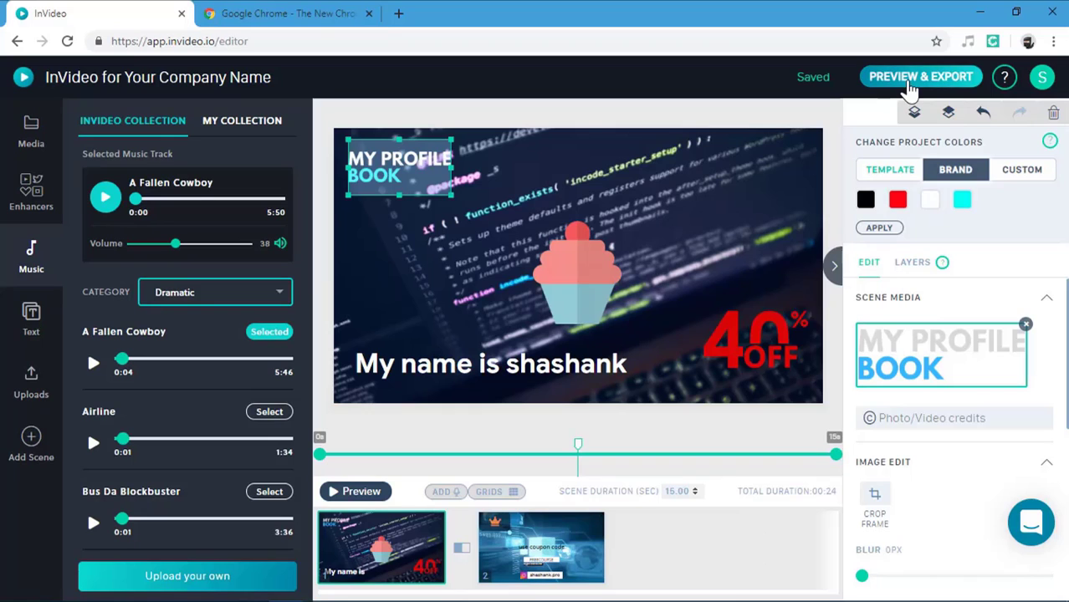
# Step: Export the edited video and play the completed render in full screen
pyautogui.click(910, 83)
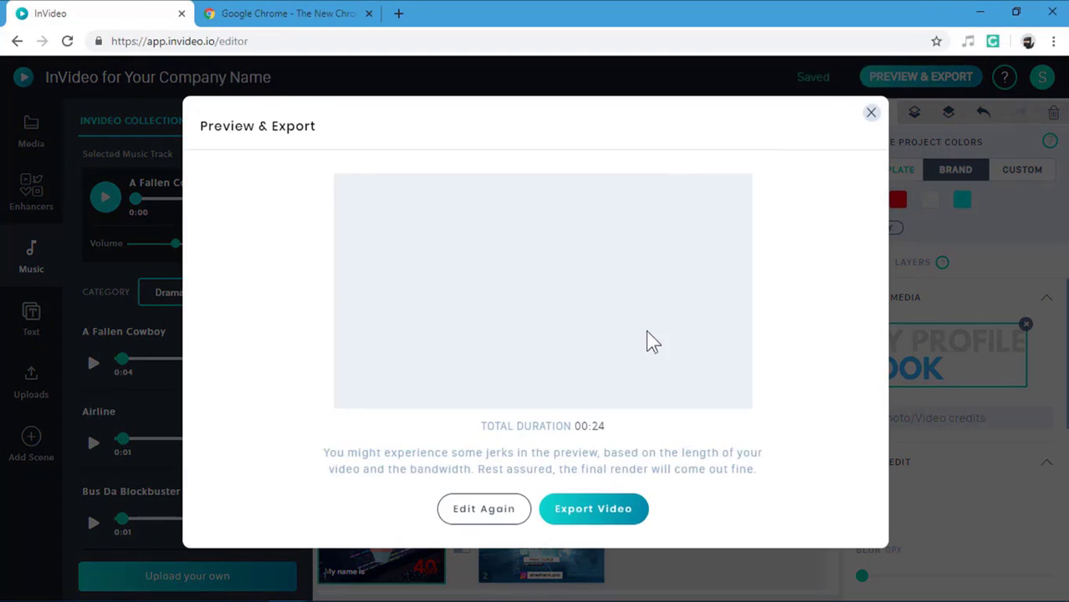
pyautogui.click(593, 512)
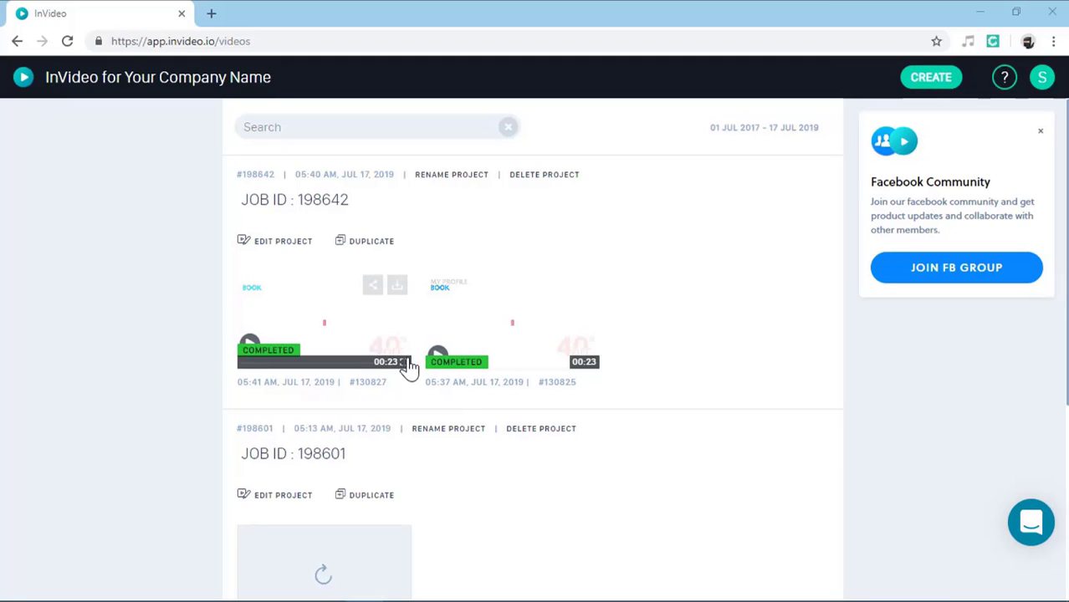
pyautogui.click(408, 368)
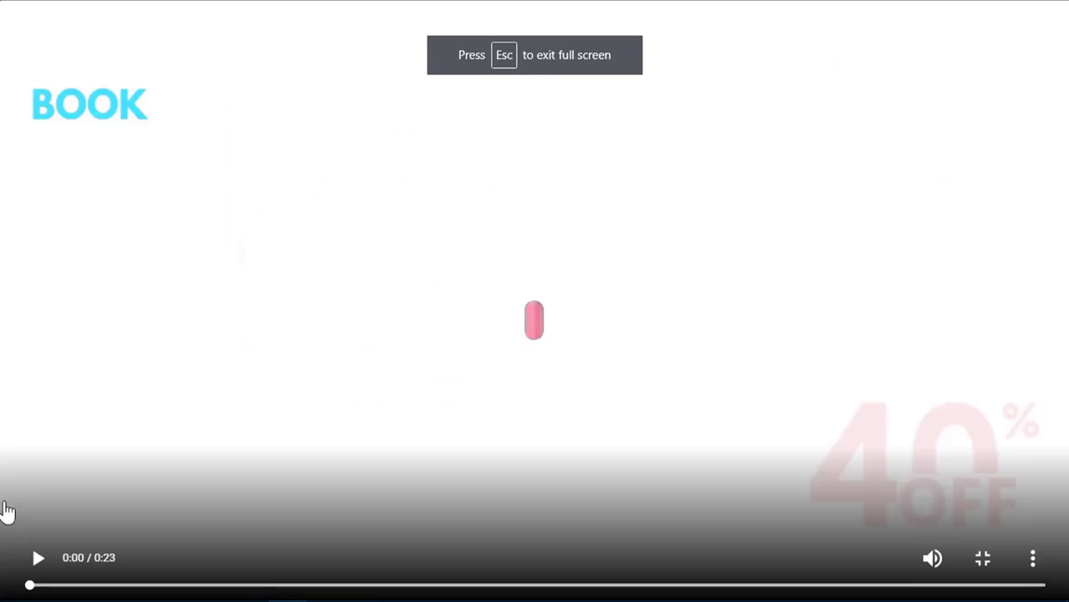
pyautogui.click(38, 557)
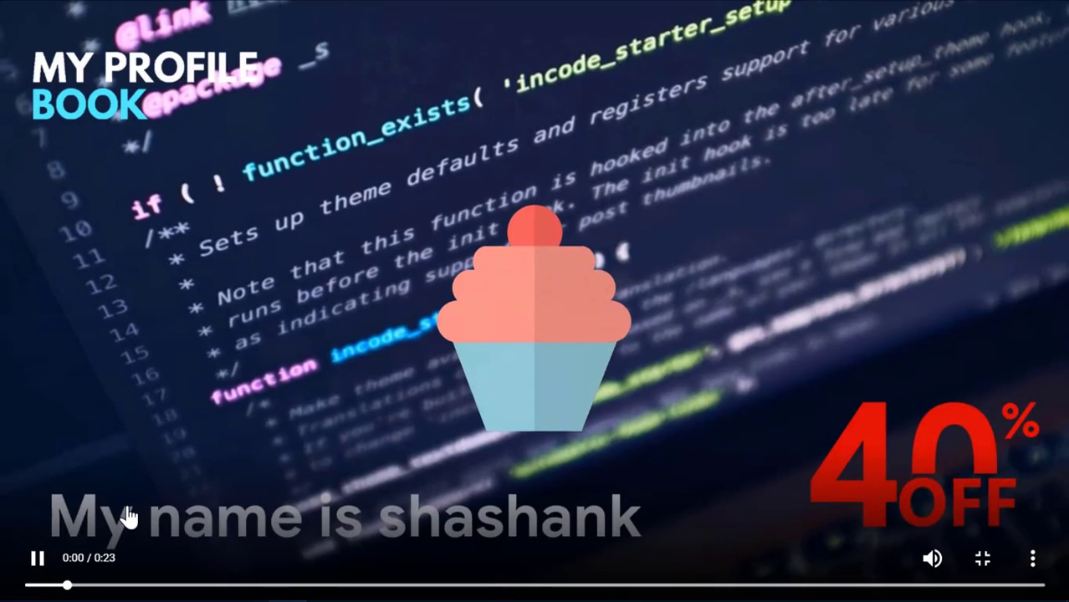